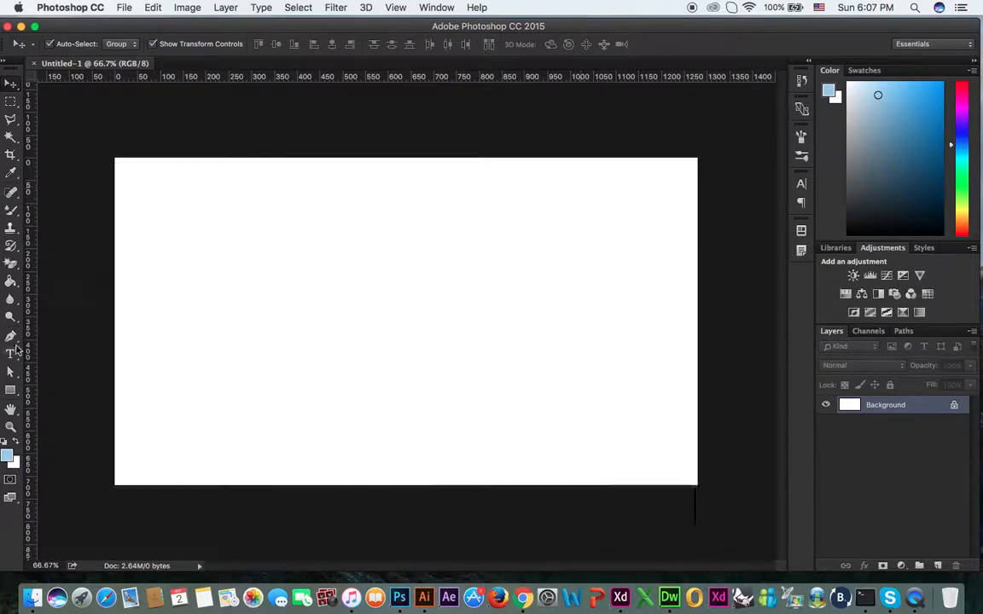
# - Activate the Pen tool, undo a test anchor, and set the tool's drawing mode to Shape
pyautogui.click(11, 337)
pyautogui.rightClick(13, 340)
pyautogui.click(49, 337)
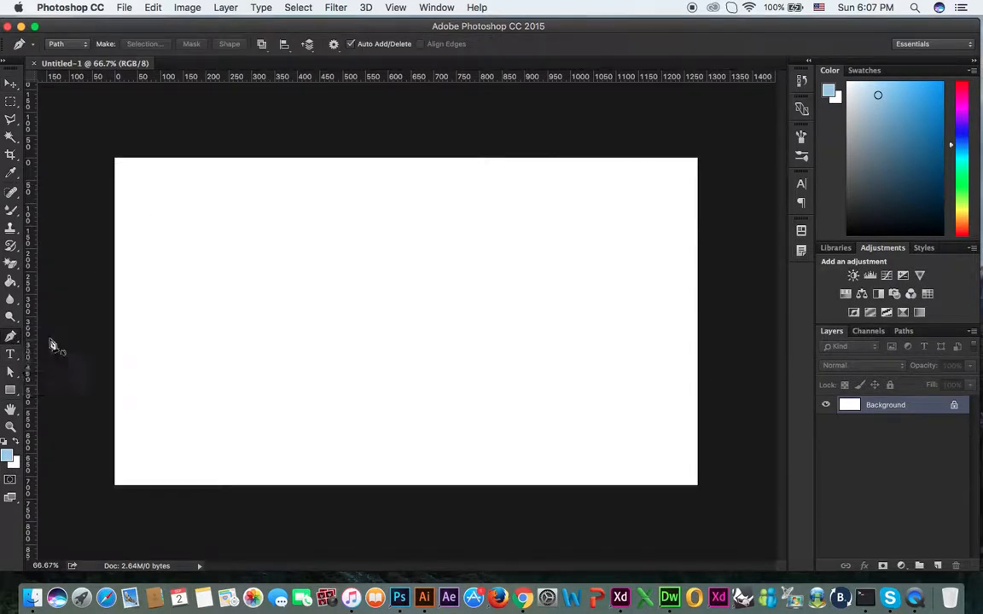
pyautogui.click(245, 240)
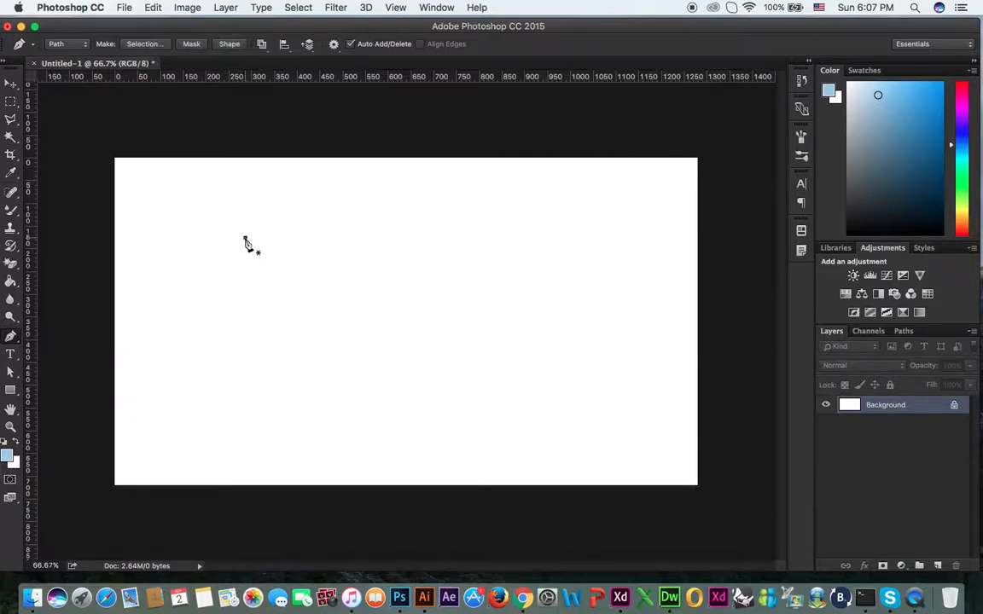
pyautogui.press('super+z')
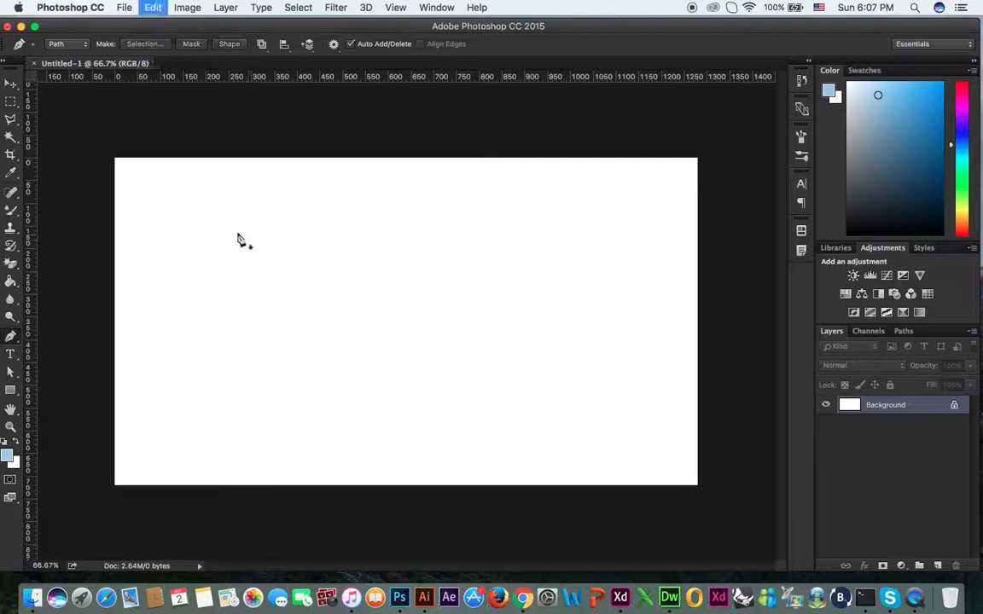
pyautogui.click(70, 44)
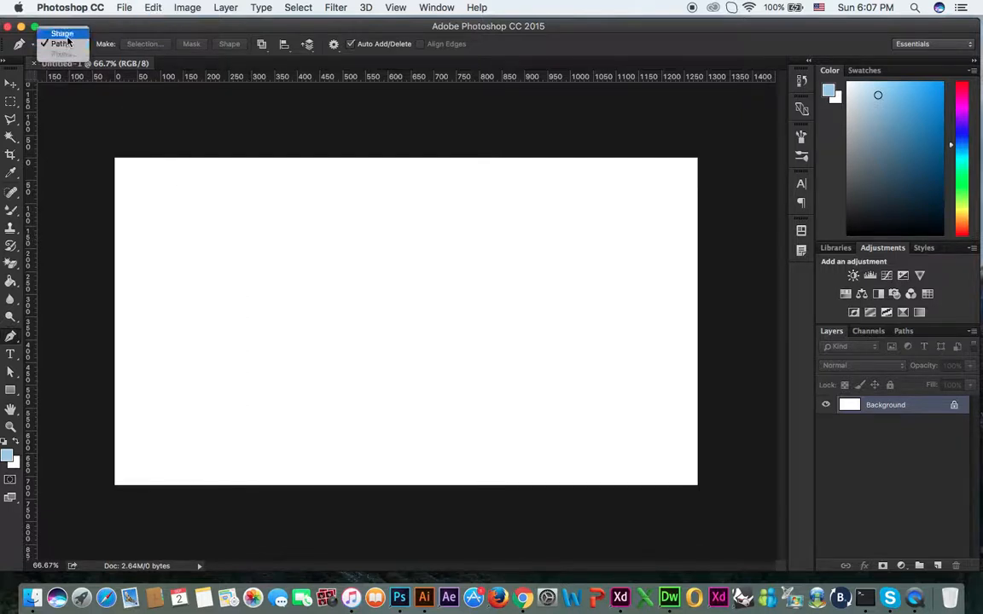
pyautogui.click(63, 33)
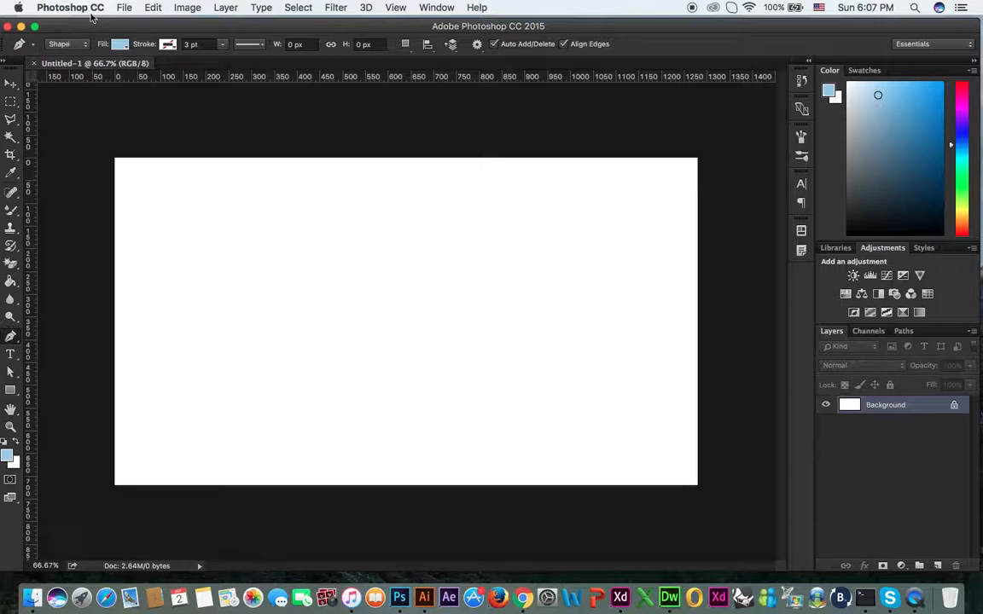
# - Set the Pen tool's fill to No Color and look over the stroke colour options
pyautogui.click(125, 49)
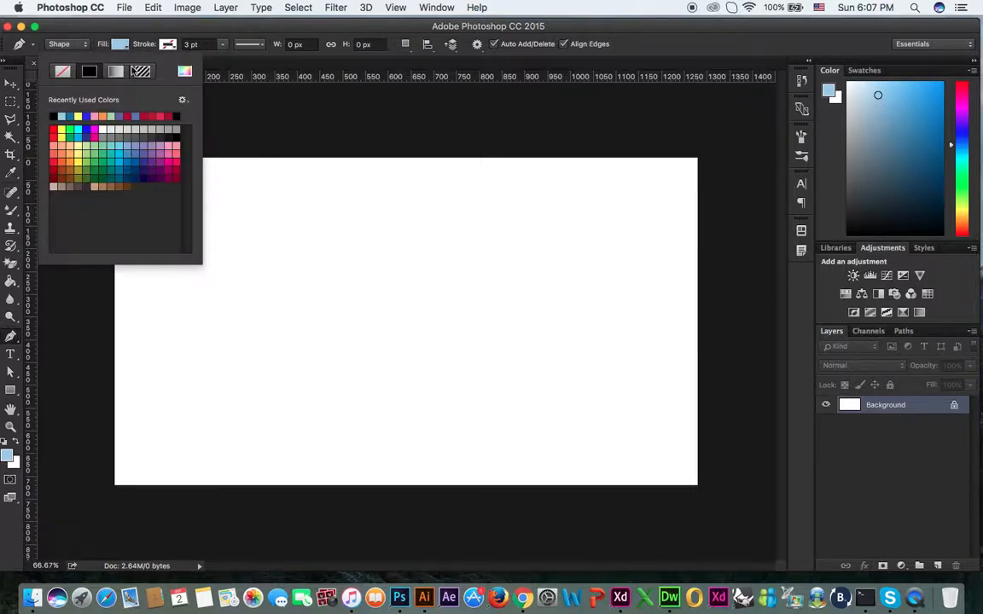
pyautogui.click(65, 75)
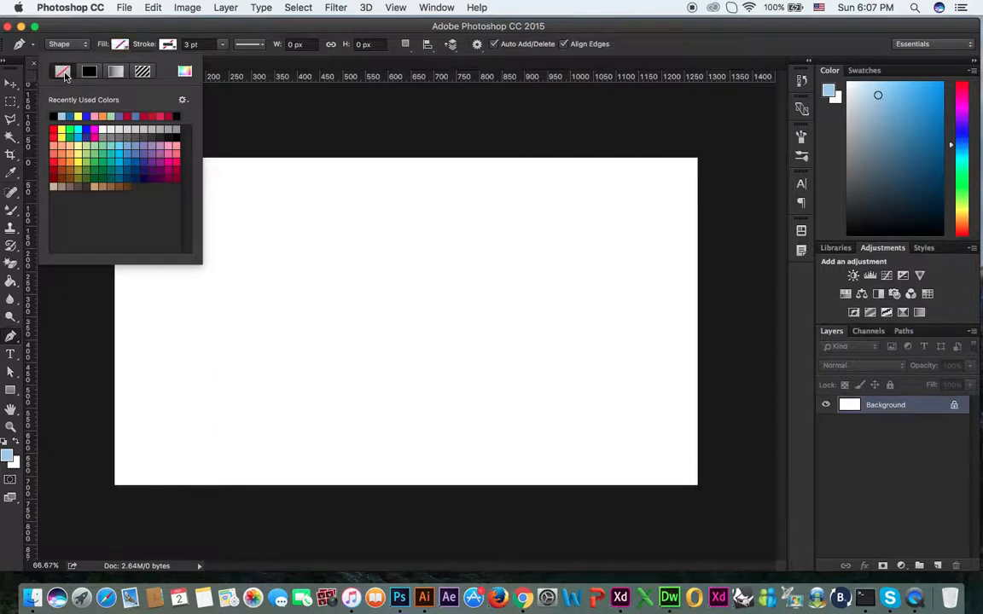
pyautogui.click(162, 44)
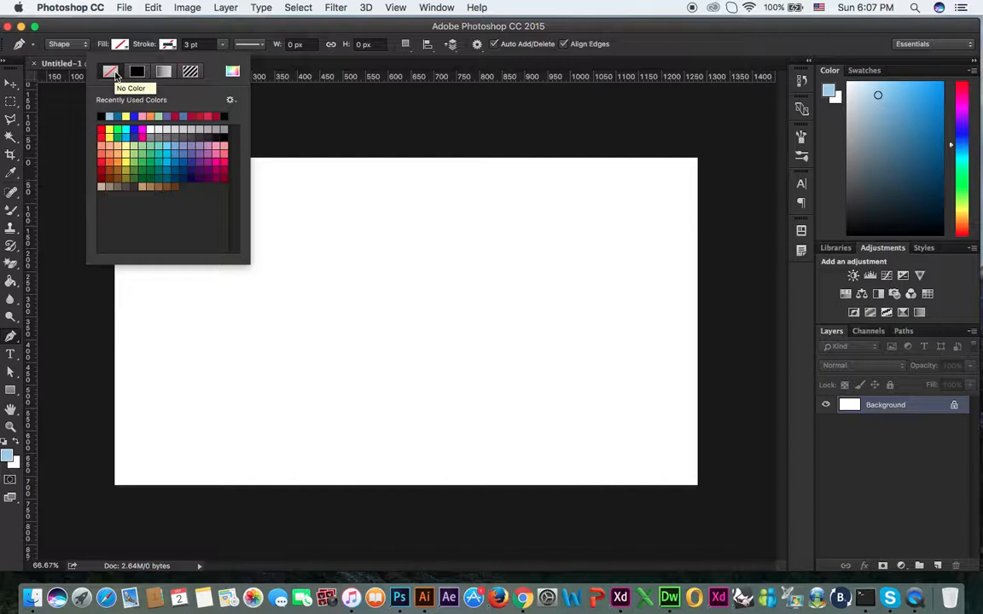
pyautogui.click(634, 55)
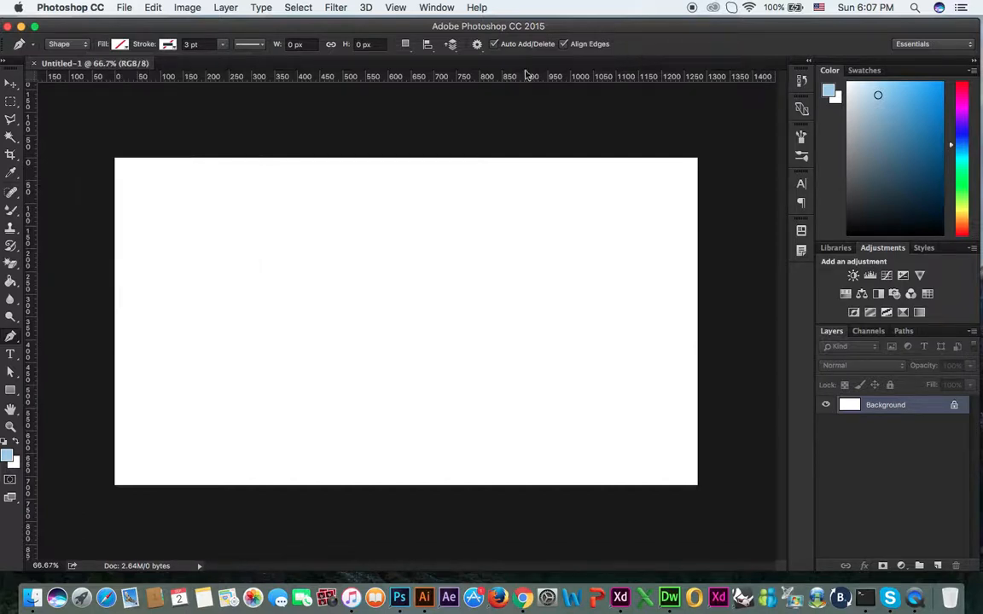
pyautogui.click(156, 45)
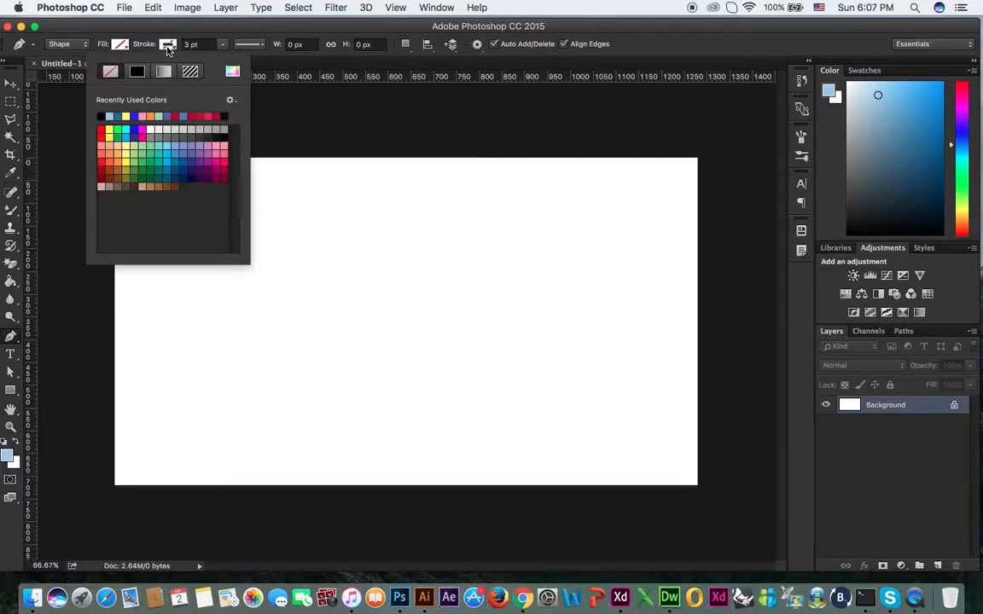
pyautogui.click(634, 35)
# - Set the shape stroke width to 1 pt and leave the stroke without colour
pyautogui.moveTo(202, 44); pyautogui.dragTo(165, 41)
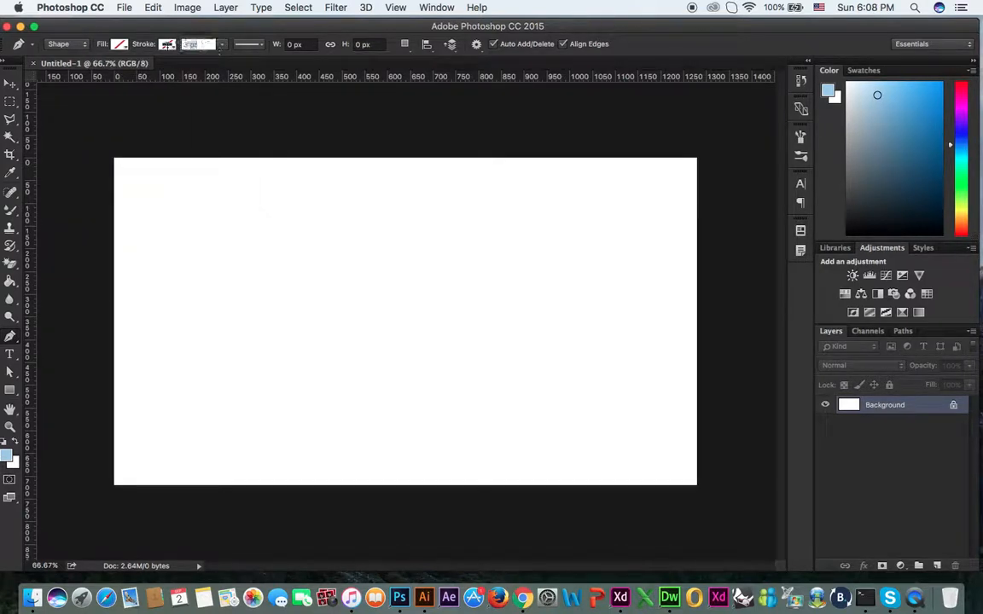
pyautogui.write('1px')
pyautogui.press('Return')
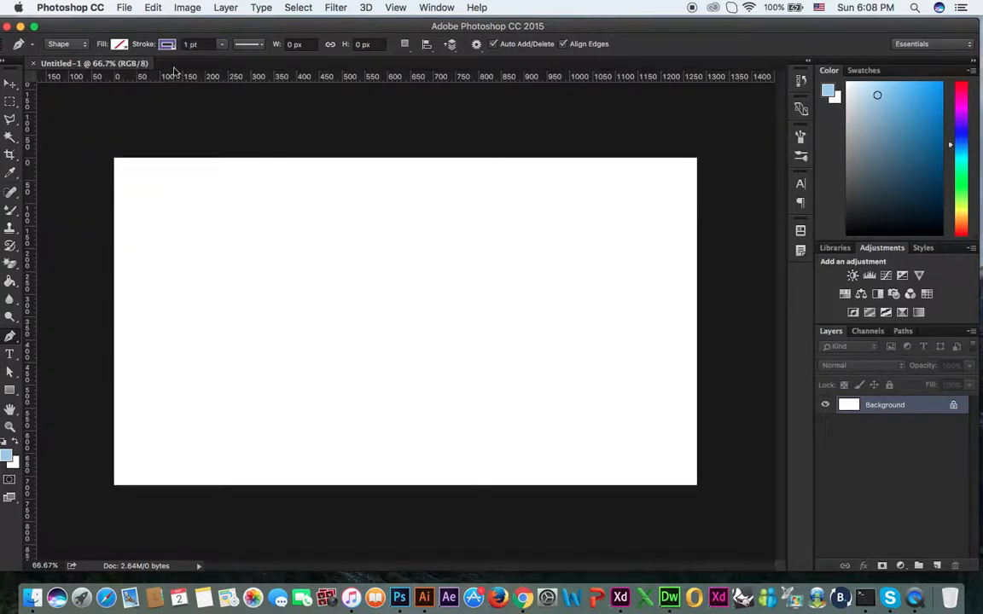
pyautogui.click(119, 43)
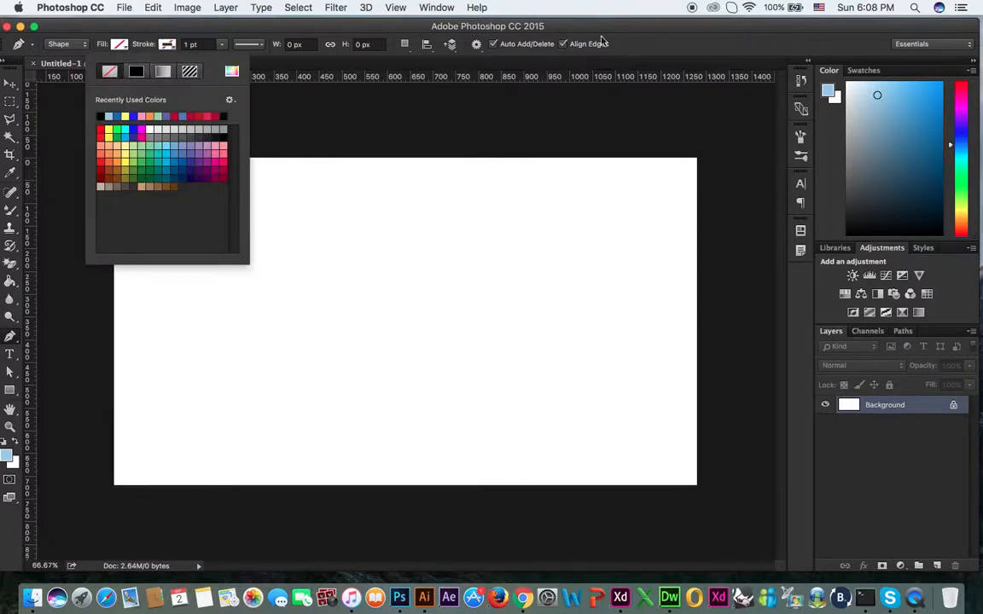
pyautogui.click(550, 31)
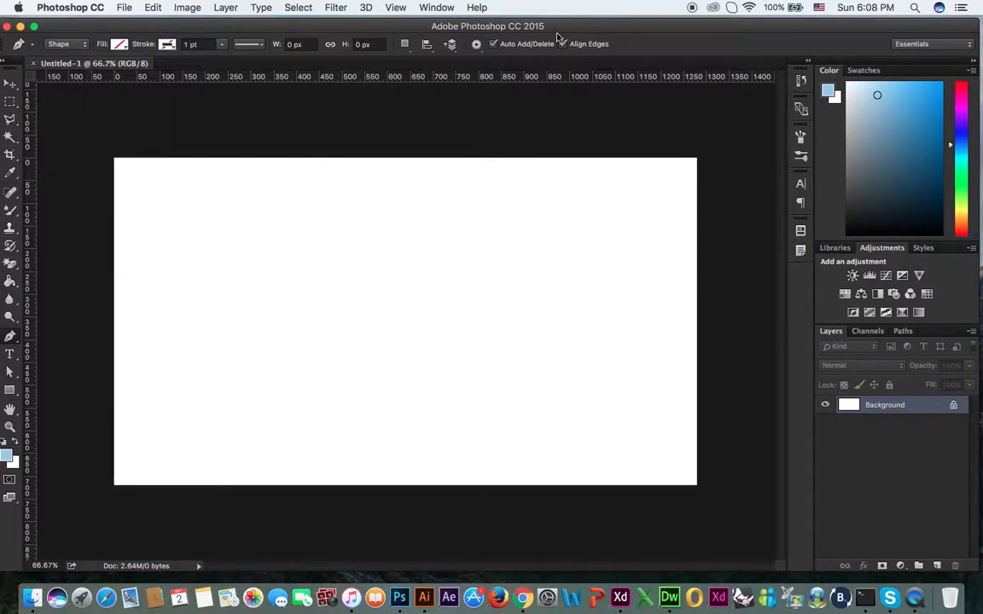
# - Draw a straight horizontal segment about 448 px long in the upper part of the canvas, undoing end anchors placed too far right
pyautogui.click(261, 214)
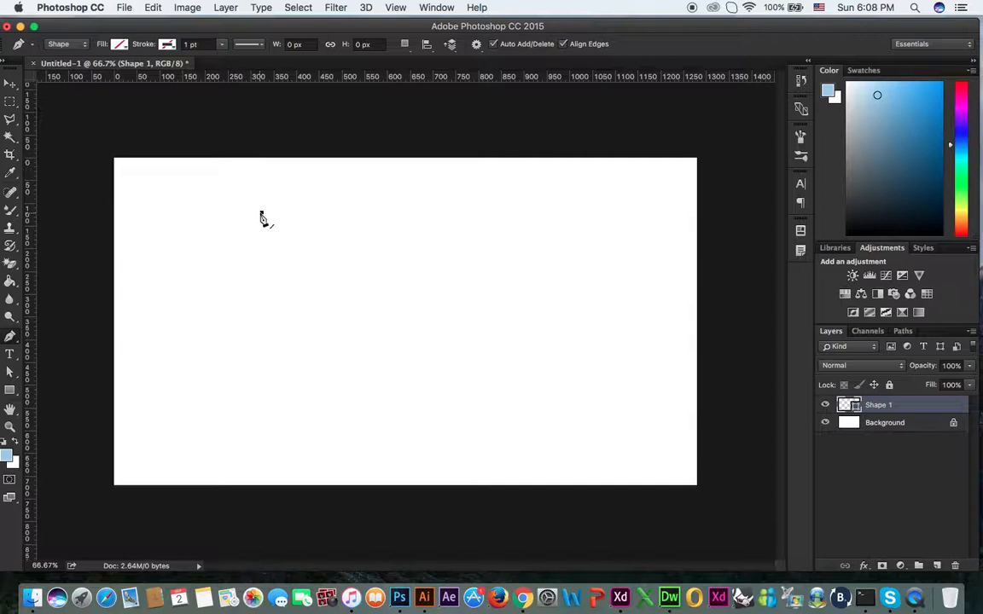
pyautogui.click(261, 213)
pyautogui.click(489, 215)
pyautogui.press('super+z')
pyautogui.click(481, 213)
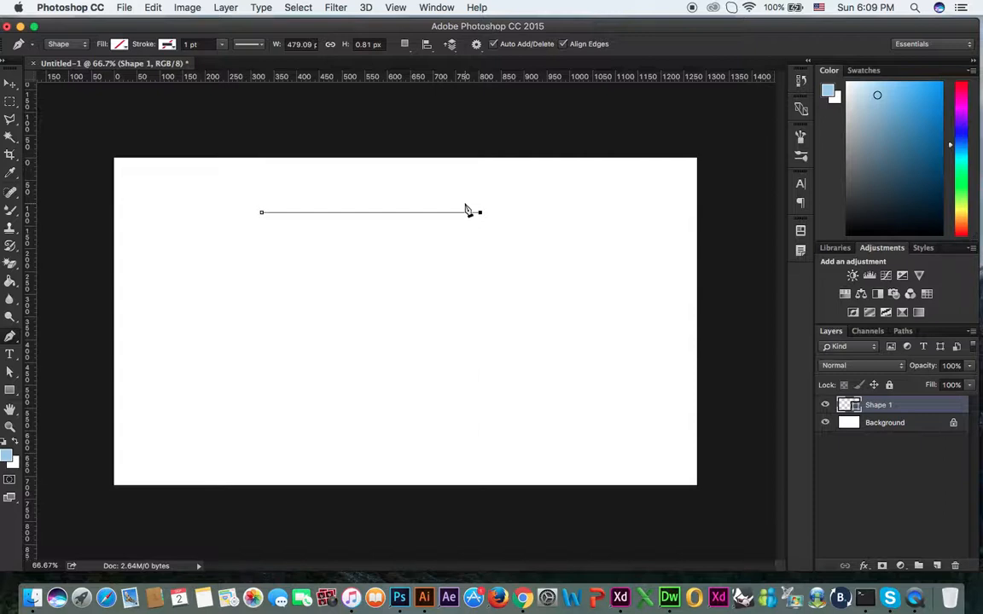
pyautogui.press('super+z')
pyautogui.click(466, 214)
# - Add a curved segment from the line's right end down to a lower middle anchor, and remove that anchor's outgoing handle
pyautogui.click(332, 311)
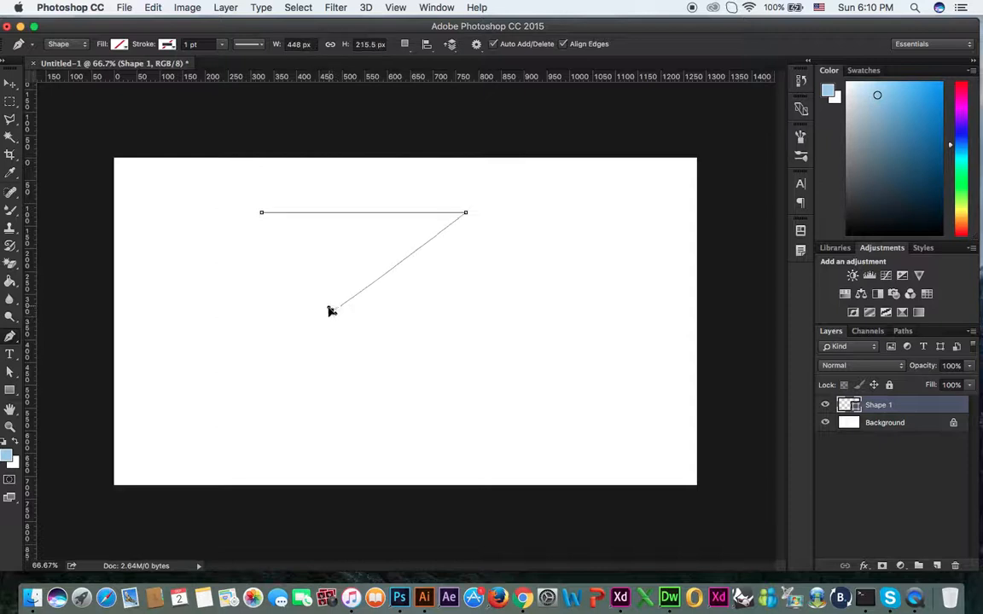
pyautogui.moveTo(330, 310)
pyautogui.mouseDown()
pyautogui.moveTo(304, 300)
pyautogui.moveTo(231, 318)
pyautogui.moveTo(182, 315)
pyautogui.moveTo(192, 330)
pyautogui.moveTo(335, 333)
pyautogui.moveTo(360, 348)
pyautogui.moveTo(363, 392)
pyautogui.moveTo(389, 404)
pyautogui.moveTo(353, 389)
pyautogui.moveTo(378, 400)
pyautogui.mouseUp()
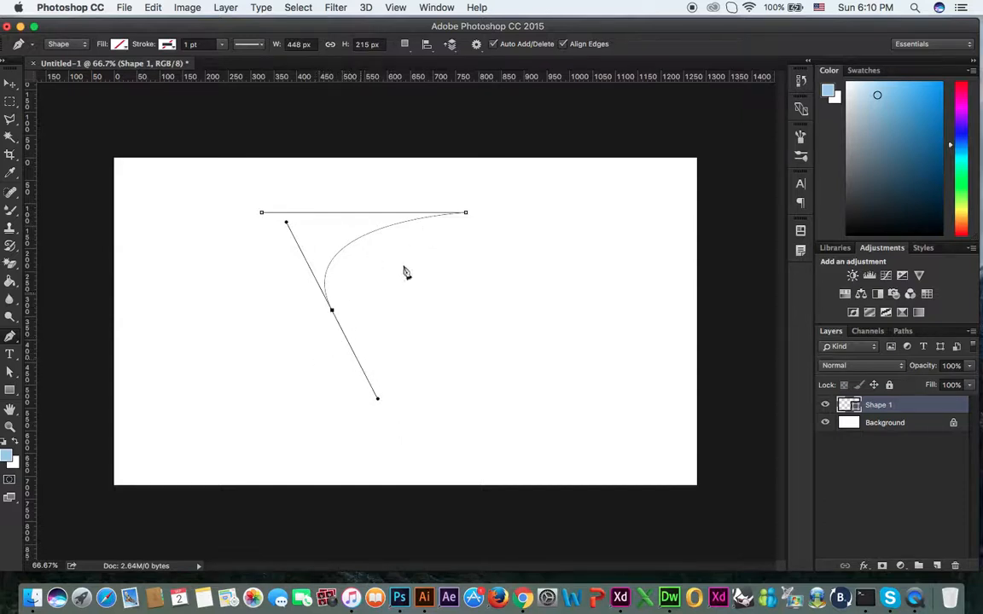
pyautogui.click(195, 311)
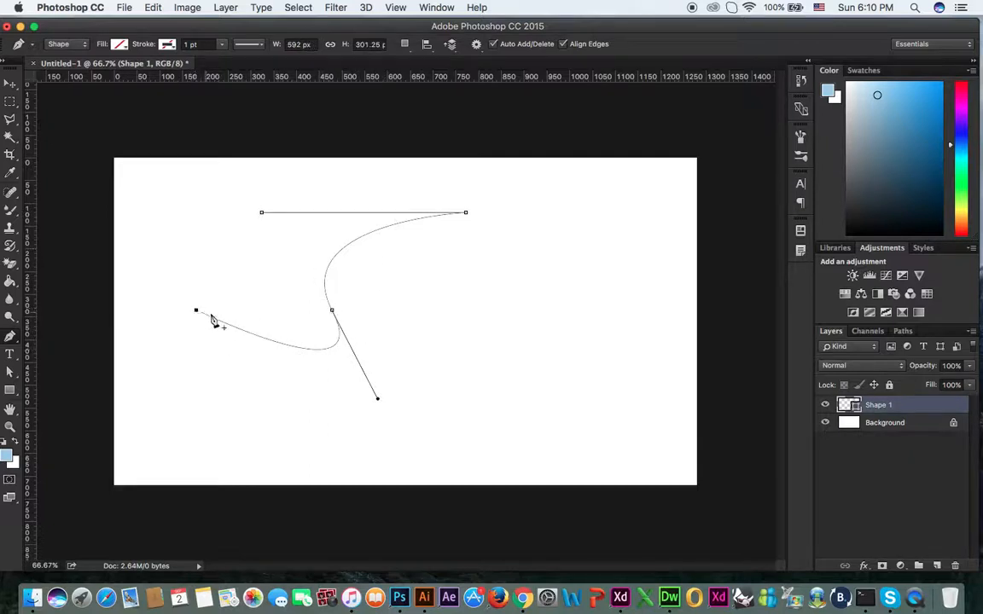
pyautogui.press('super+z')
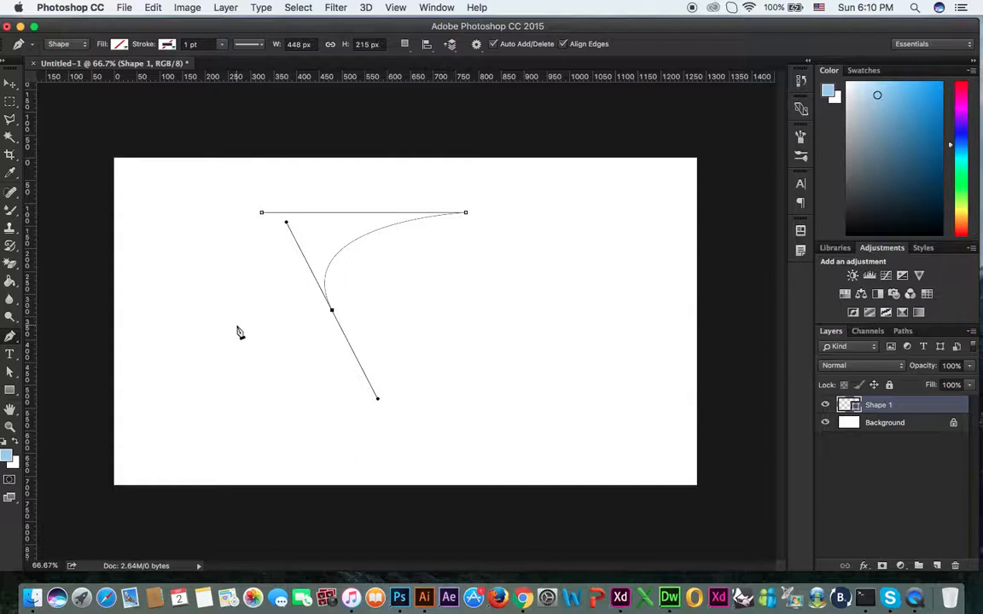
pyautogui.keyDown('alt'); pyautogui.click(334, 313); pyautogui.keyUp('alt')
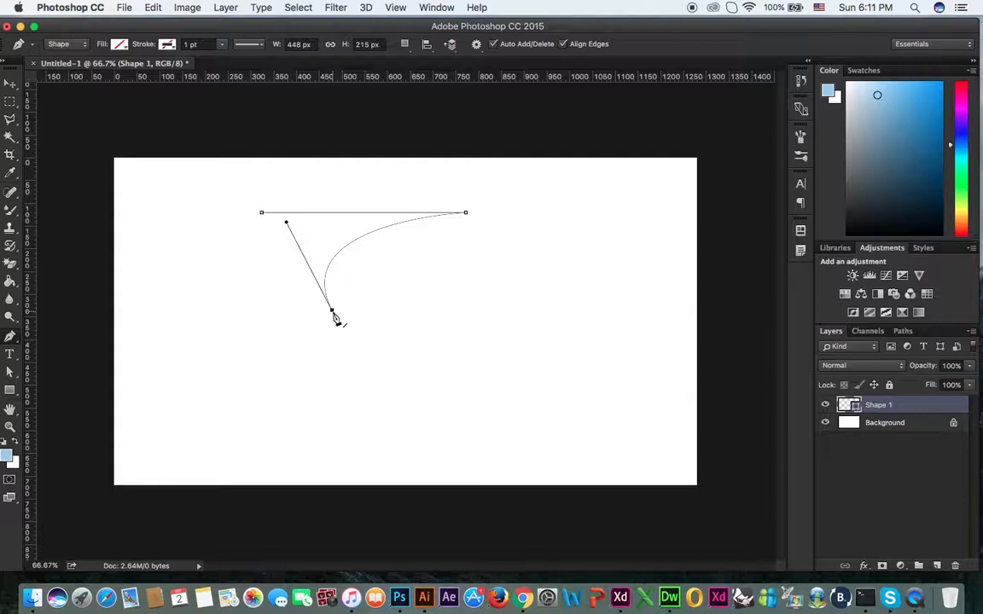
pyautogui.moveTo(206, 243); pyautogui.dragTo(196, 189)
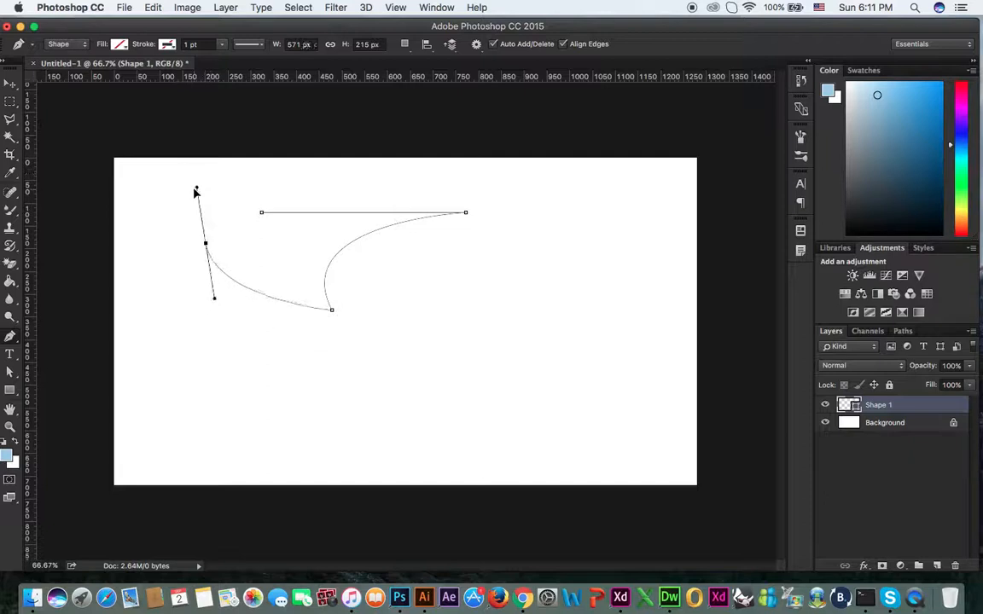
pyautogui.press('super+z')
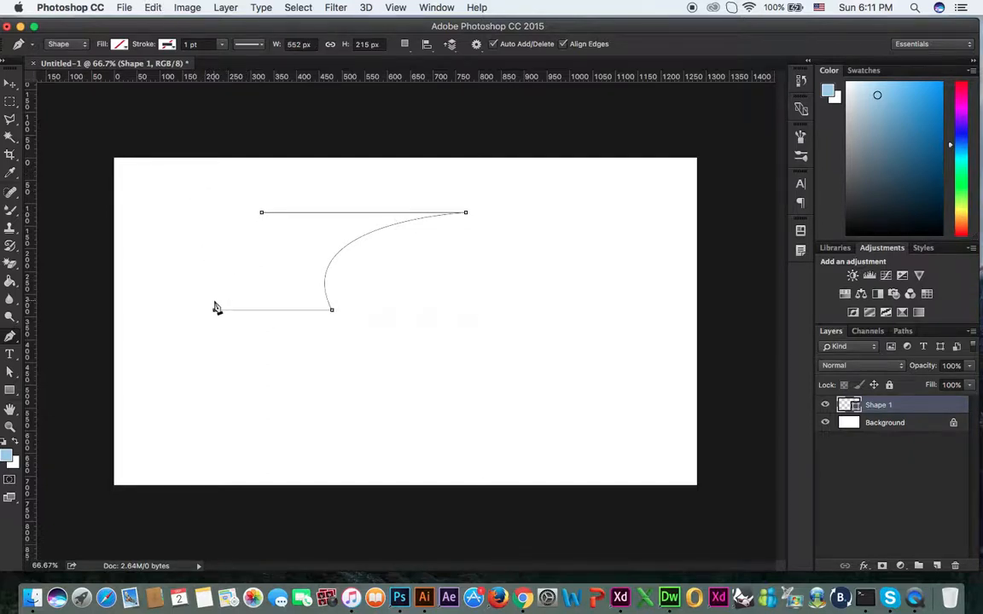
pyautogui.press('super+z')
# - Complete the outline with curves through a far-left corner and an inner notch point, and close it with a curve at the starting anchor
pyautogui.moveTo(173, 220); pyautogui.dragTo(182, 111)
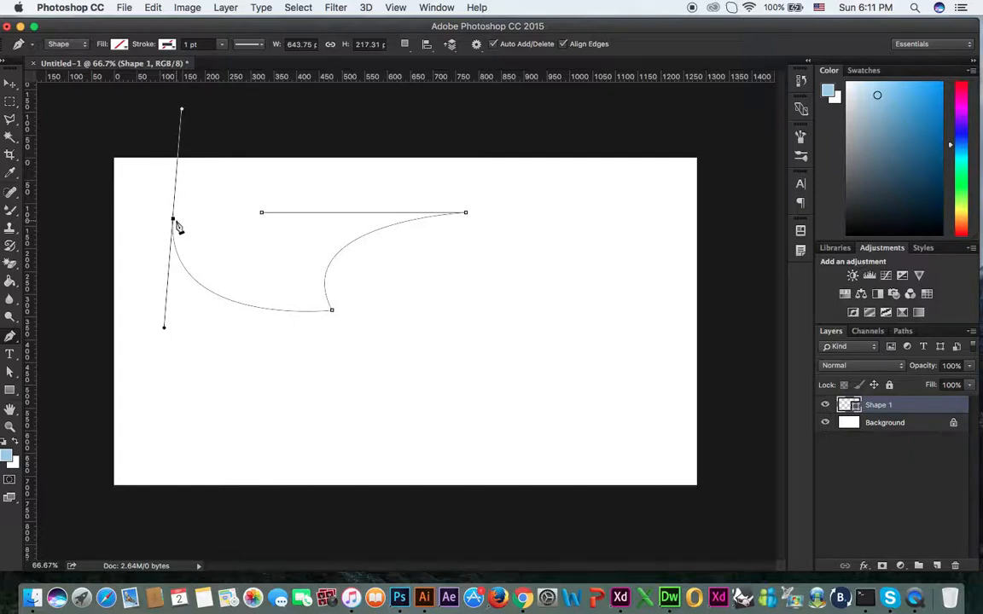
pyautogui.keyDown('alt'); pyautogui.click(173, 219); pyautogui.keyUp('alt')
pyautogui.moveTo(247, 254); pyautogui.dragTo(264, 298)
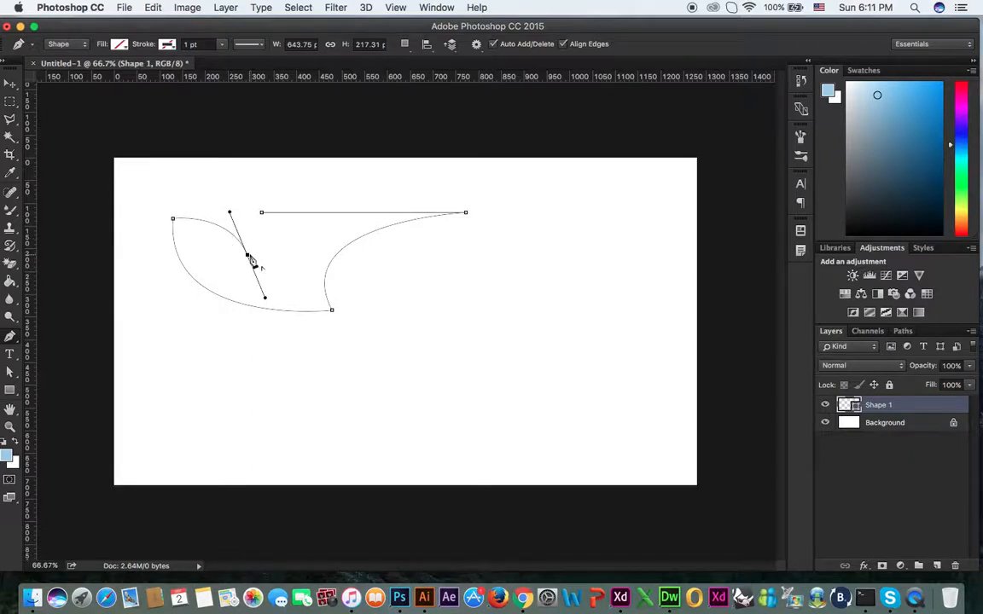
pyautogui.click(247, 255)
pyautogui.moveTo(262, 213); pyautogui.dragTo(254, 186)
pyautogui.moveTo(263, 241); pyautogui.dragTo(239, 239)
# - Try several solid swatches as the shape's fill, ending with violet
pyautogui.click(119, 44)
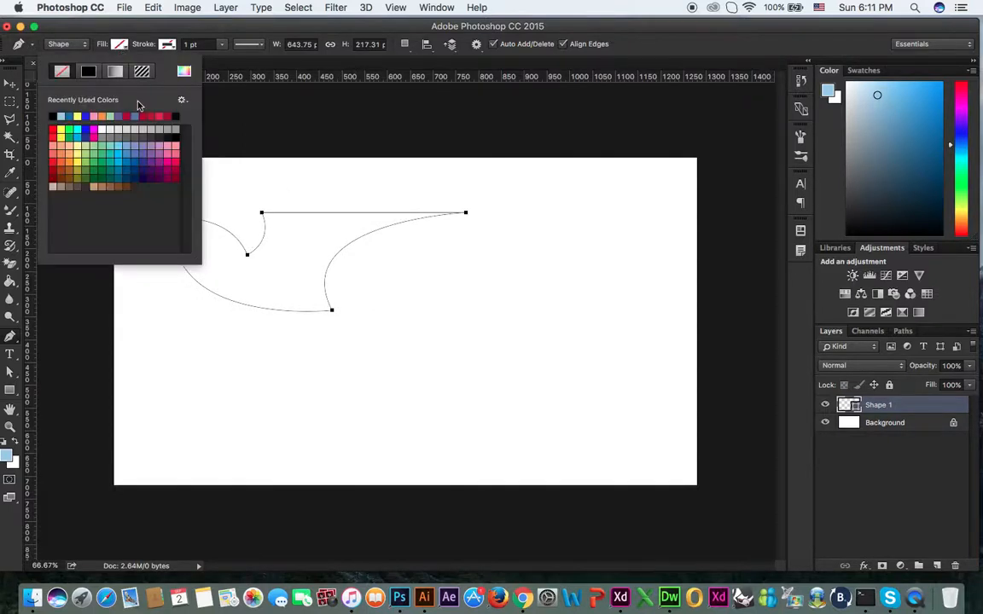
pyautogui.click(102, 147)
pyautogui.click(77, 146)
pyautogui.click(102, 153)
pyautogui.click(142, 154)
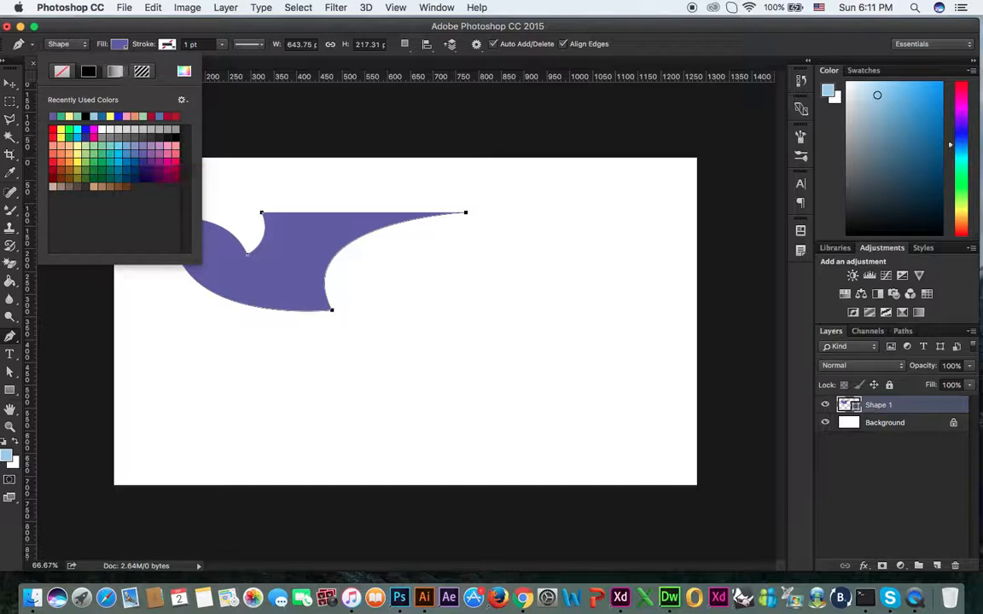
# - Try several gradient presets as the shape's fill, ending with the violet-to-orange one
pyautogui.click(115, 71)
pyautogui.click(106, 151)
pyautogui.click(127, 147)
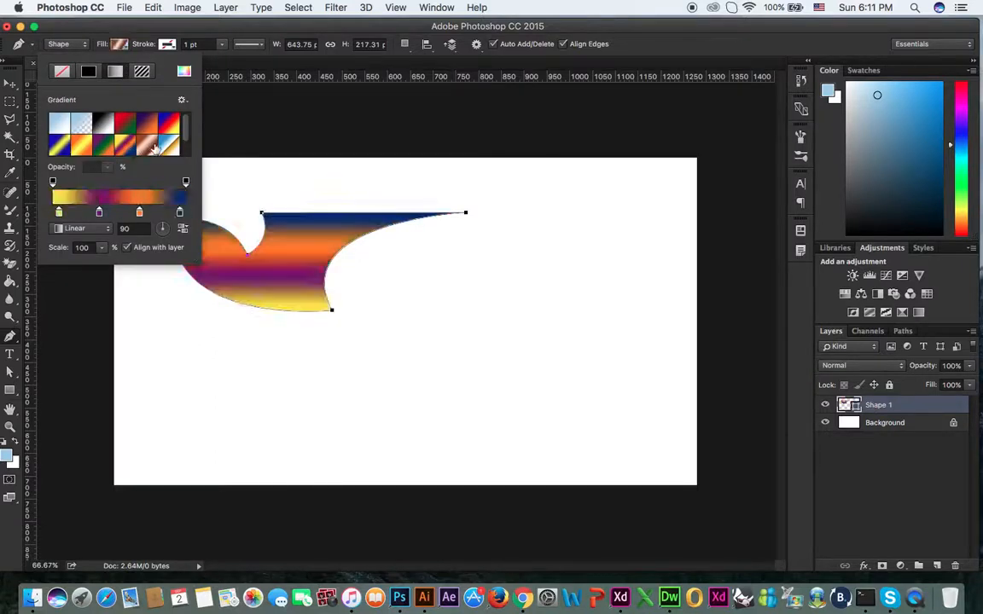
pyautogui.click(147, 147)
pyautogui.click(150, 126)
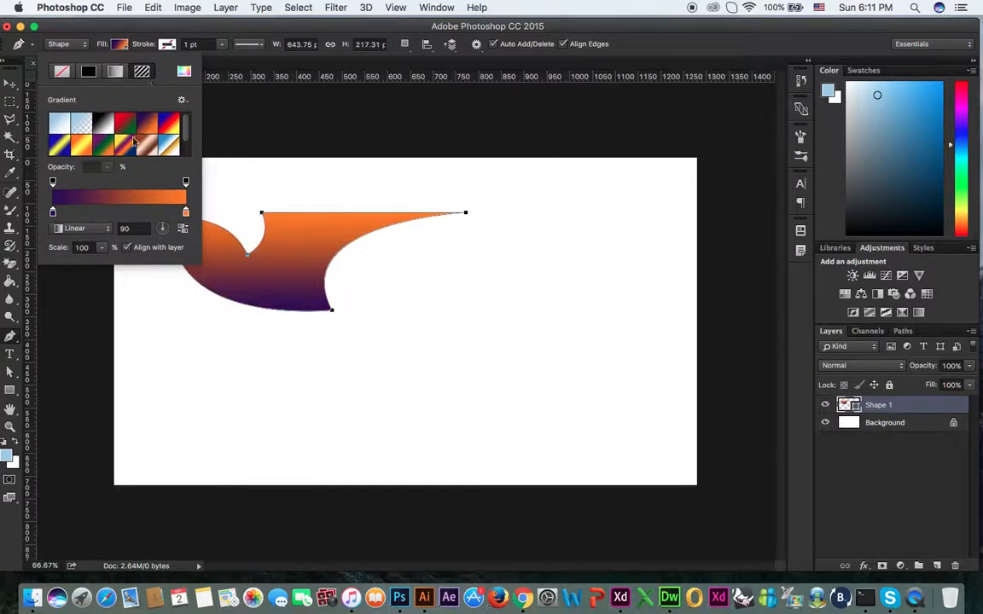
# - Switch the shape's fill to a pattern and try various pattern swatches, ending with the coarse black-and-white speckled one
pyautogui.click(140, 71)
pyautogui.click(103, 169)
pyautogui.click(80, 164)
pyautogui.click(60, 164)
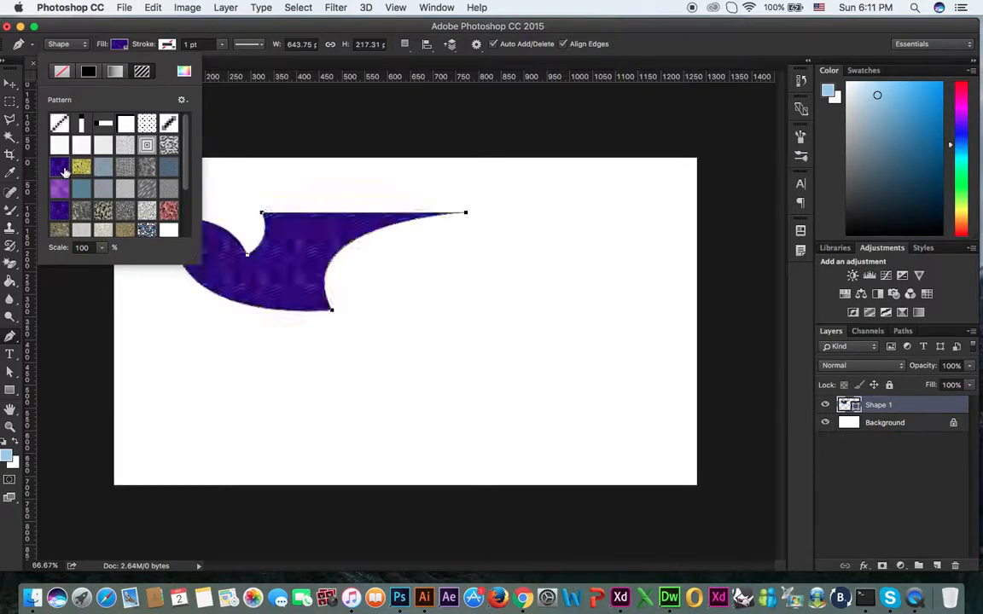
pyautogui.click(59, 186)
pyautogui.click(83, 190)
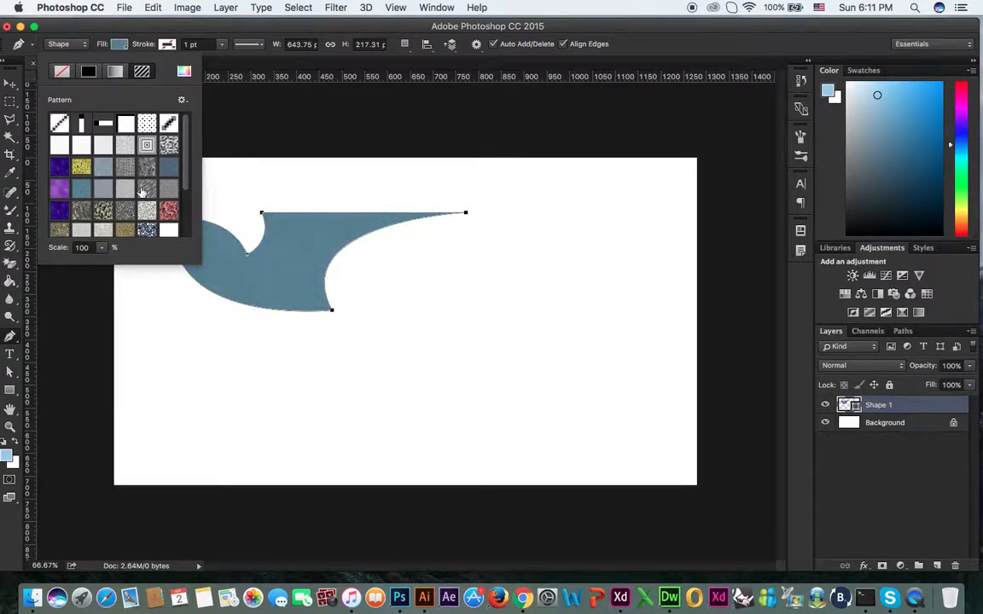
pyautogui.click(141, 189)
pyautogui.click(120, 189)
pyautogui.click(87, 189)
pyautogui.click(66, 190)
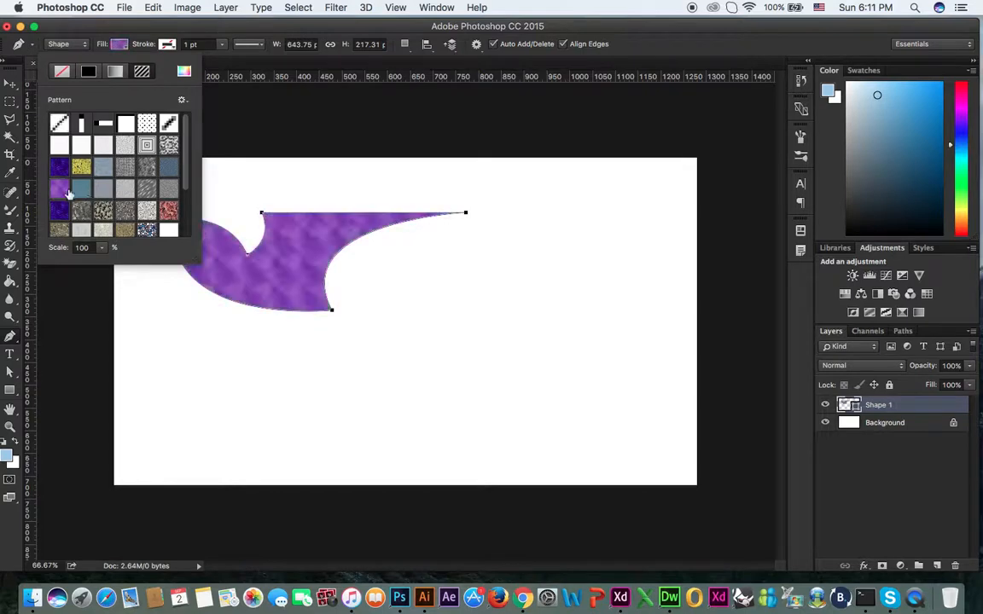
pyautogui.click(60, 167)
pyautogui.click(173, 168)
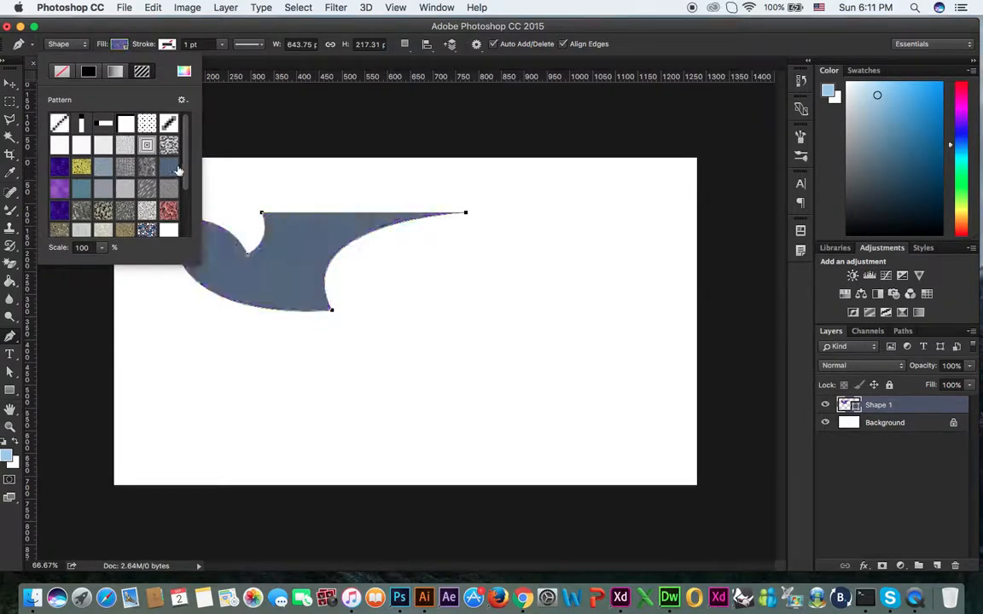
pyautogui.scroll(-3, 170, 150)
pyautogui.click(131, 188)
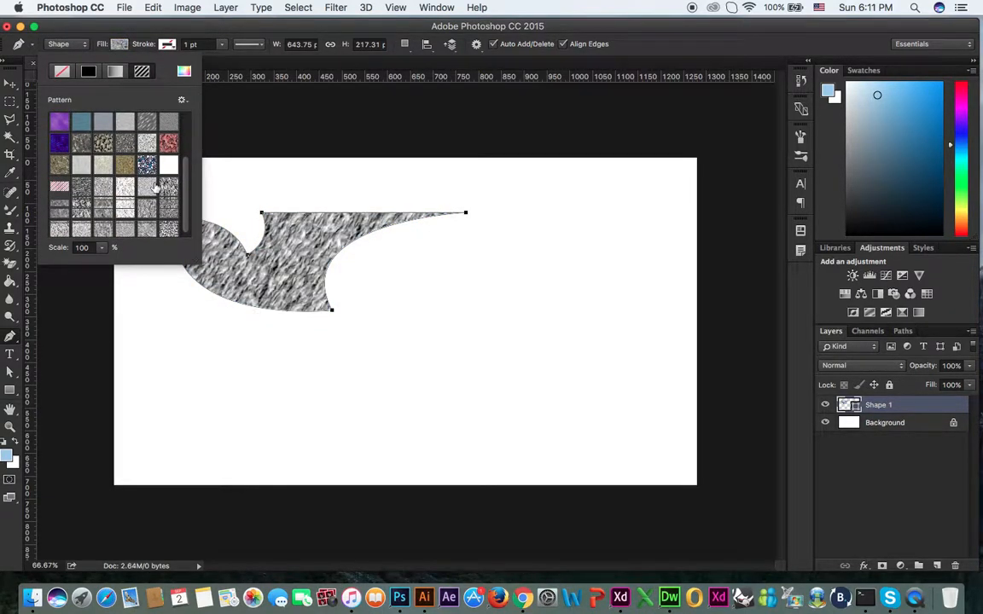
pyautogui.click(154, 186)
pyautogui.click(165, 166)
pyautogui.click(169, 186)
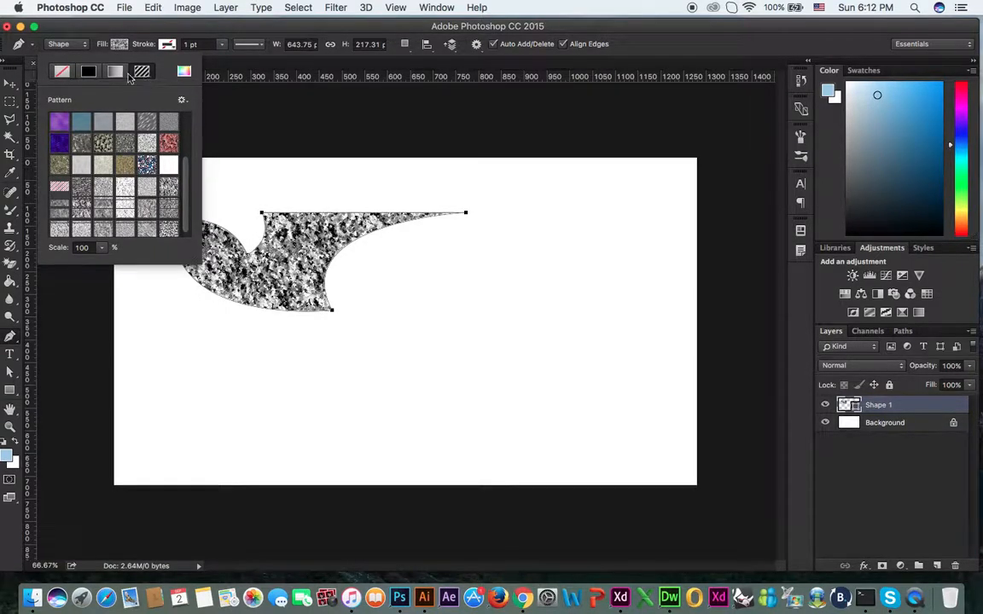
# - Switch the shape's fill back to a gradient, choose the copper preset, and try the Radial and Angle styles
pyautogui.click(115, 72)
pyautogui.click(125, 145)
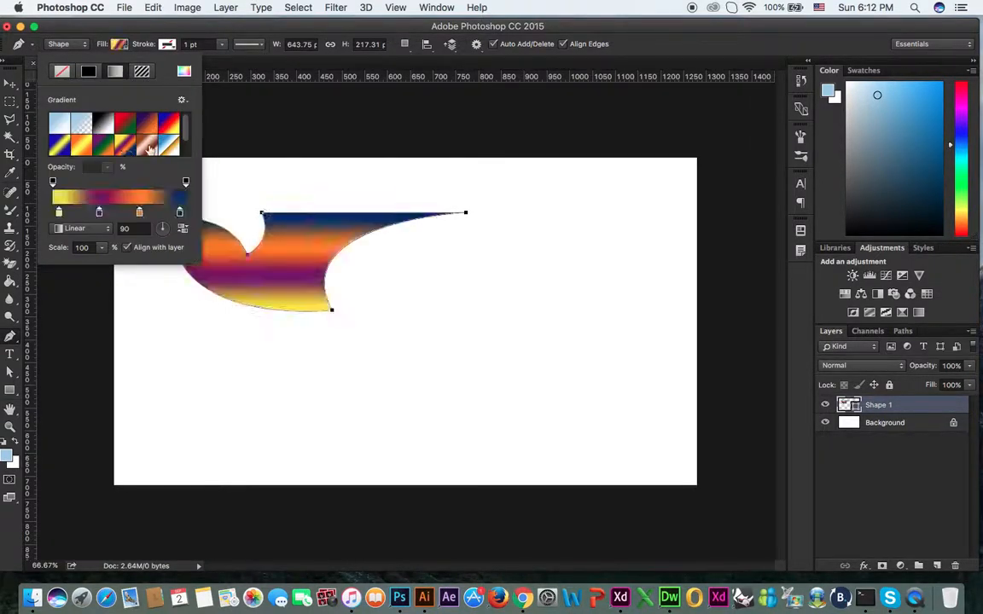
pyautogui.click(147, 145)
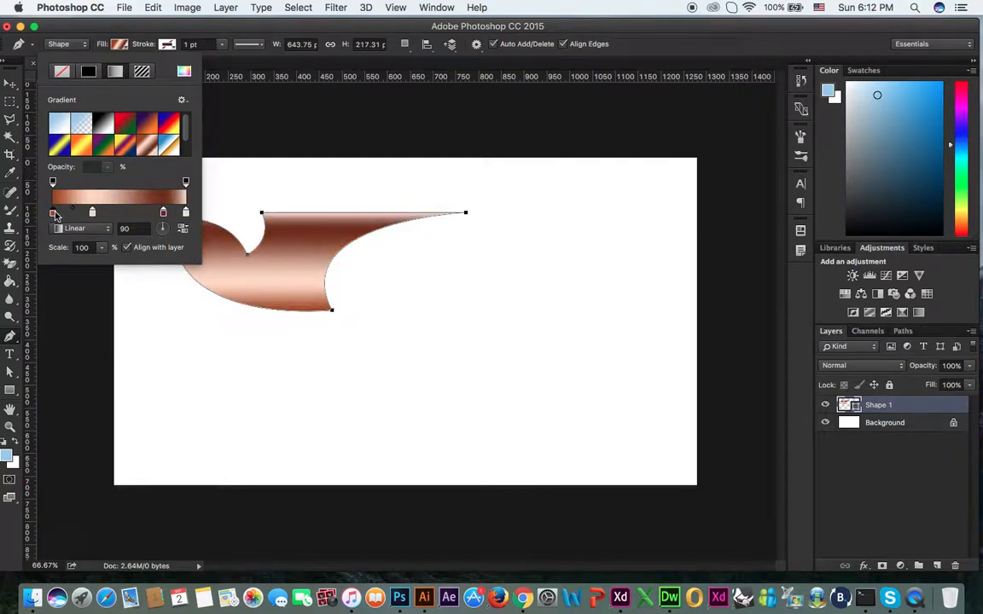
pyautogui.click(85, 229)
pyautogui.click(100, 241)
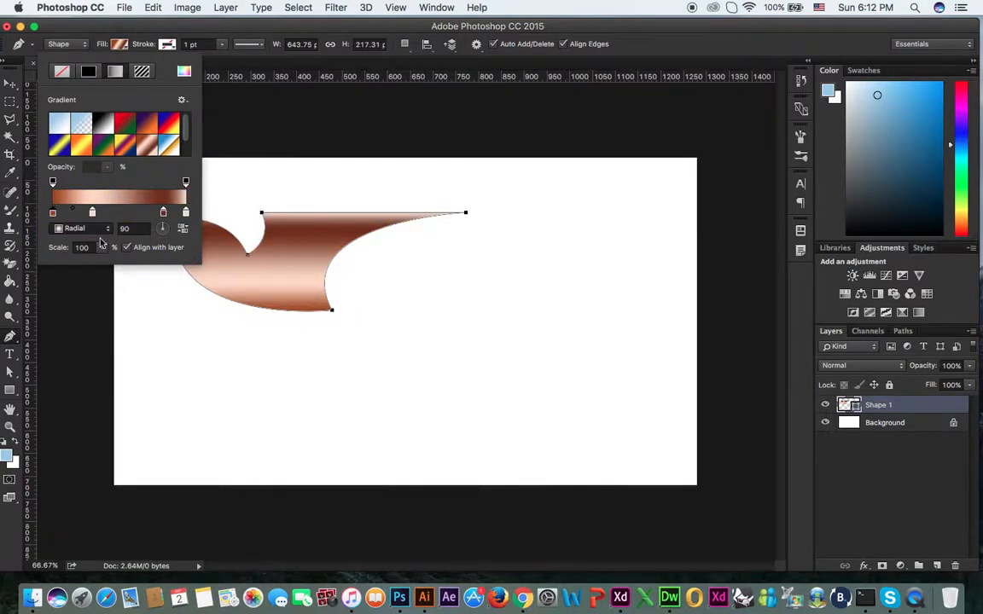
pyautogui.click(81, 229)
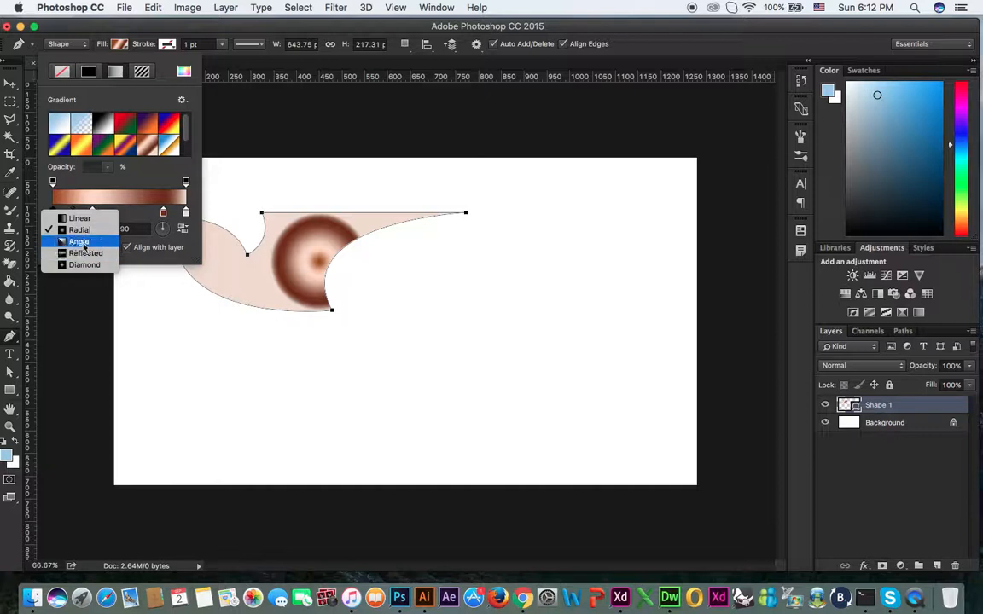
pyautogui.click(79, 243)
# - Set the gradient fill's style to Diamond and try several presets, ending with the red-to-green one
pyautogui.click(83, 125)
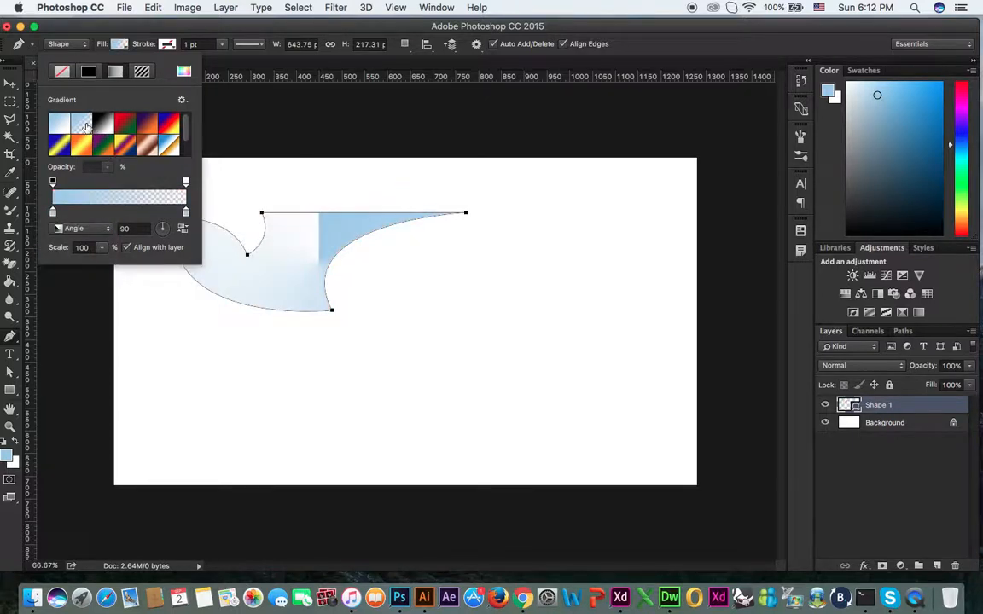
pyautogui.click(81, 228)
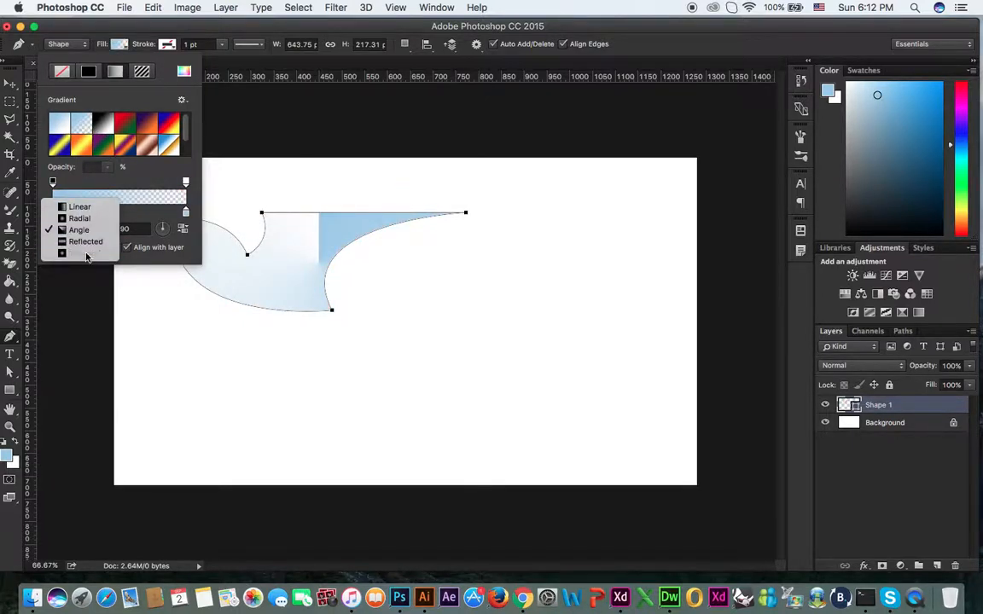
pyautogui.click(83, 253)
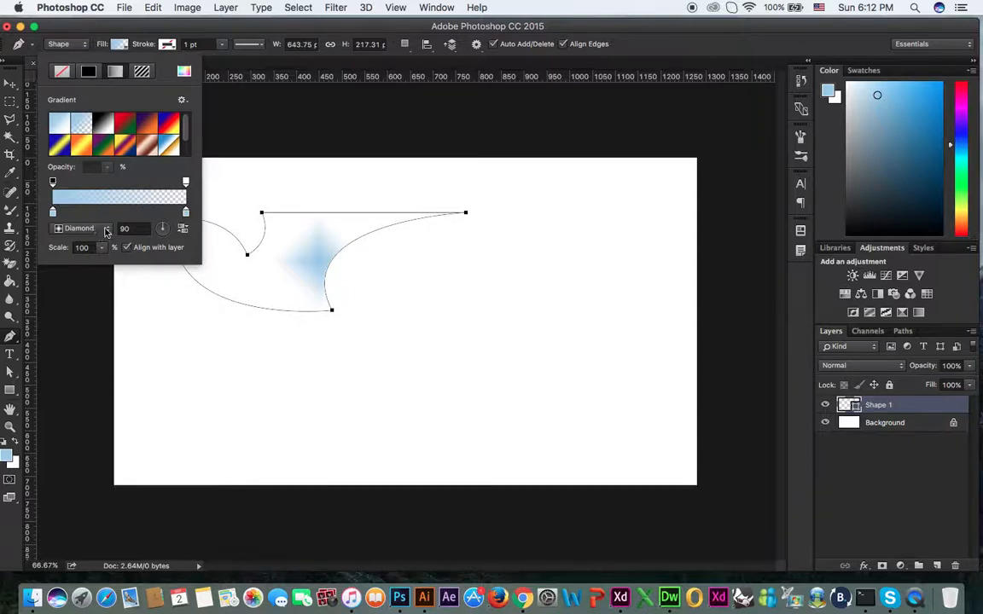
pyautogui.click(103, 124)
pyautogui.click(125, 127)
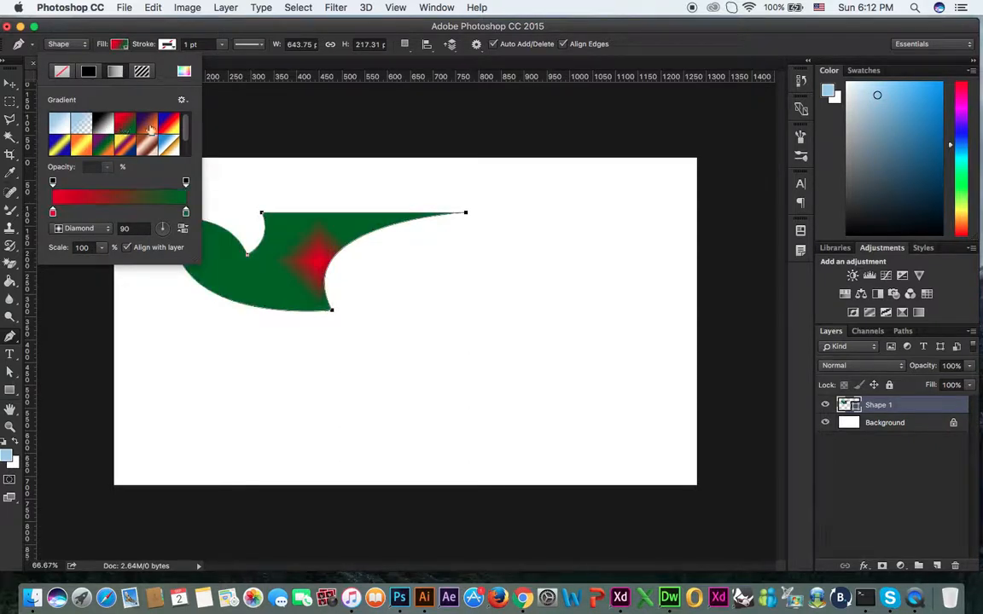
pyautogui.click(652, 47)
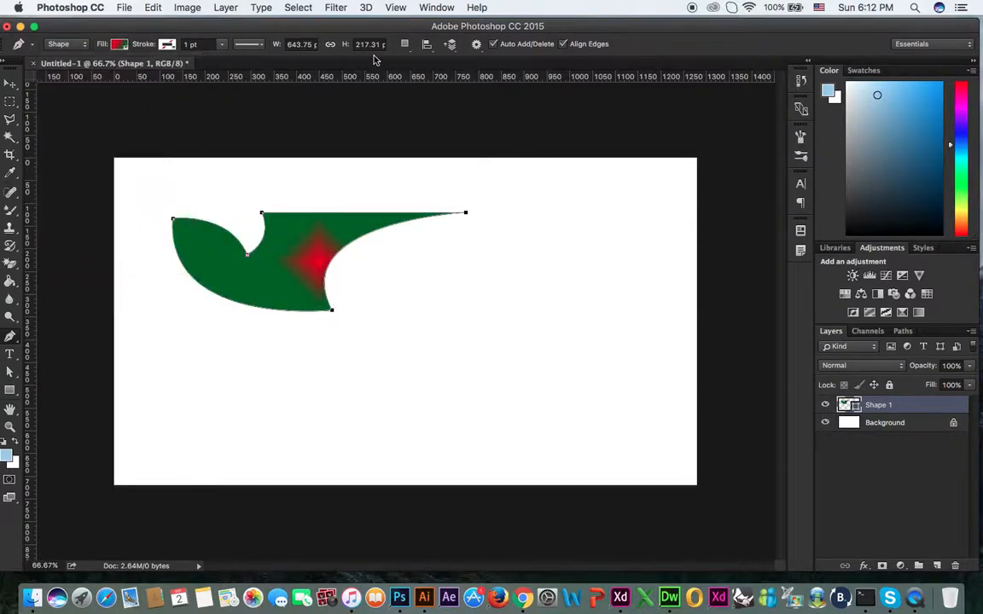
# - Move the shape slightly up and left, then scale it down around its centre to about 69%
pyautogui.click(11, 84)
pyautogui.click(311, 345)
pyautogui.moveTo(296, 258); pyautogui.dragTo(260, 252)
pyautogui.press('super+t')
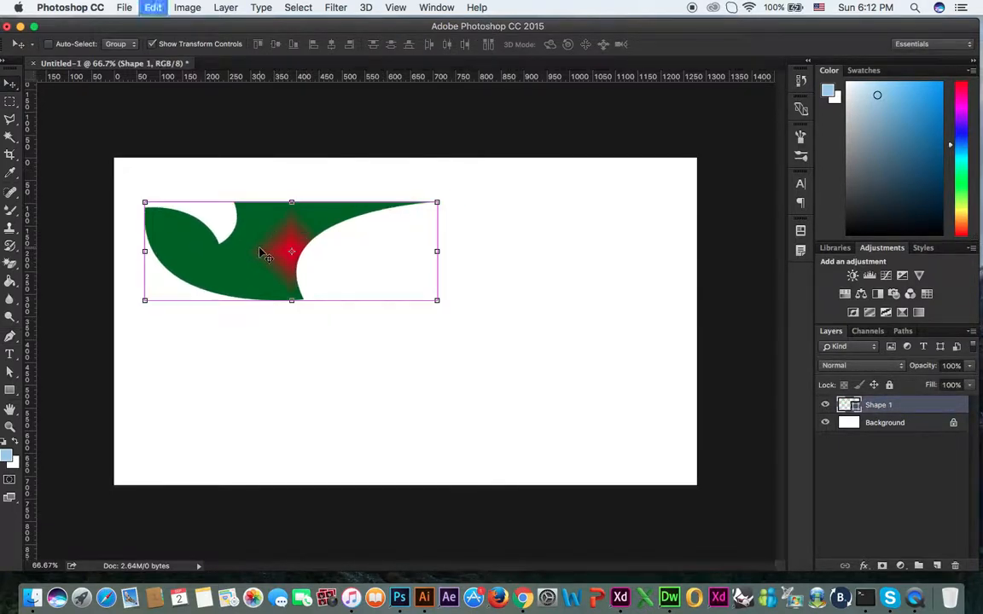
pyautogui.moveTo(442, 195); pyautogui.dragTo(399, 233)
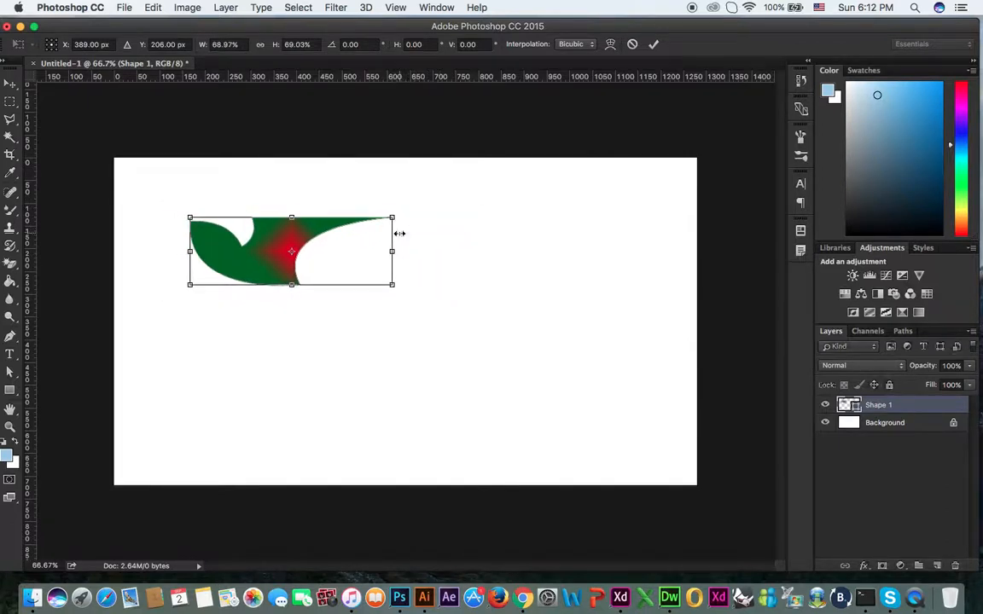
pyautogui.press('Return')
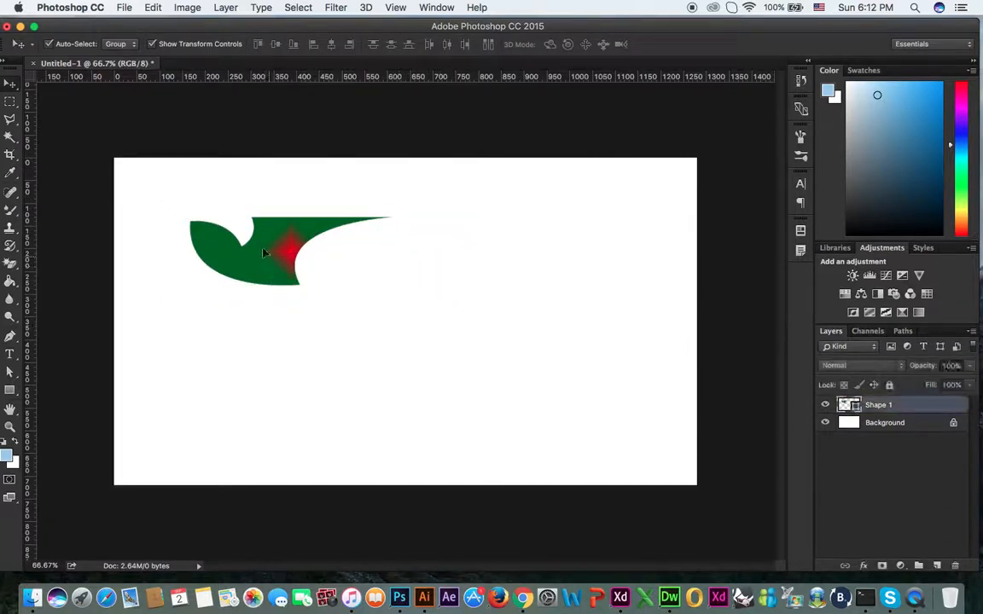
# - Add a horizontally flipped copy to the right of the shape and align the original so their tips meet
pyautogui.moveTo(273, 266); pyautogui.dragTo(463, 253)
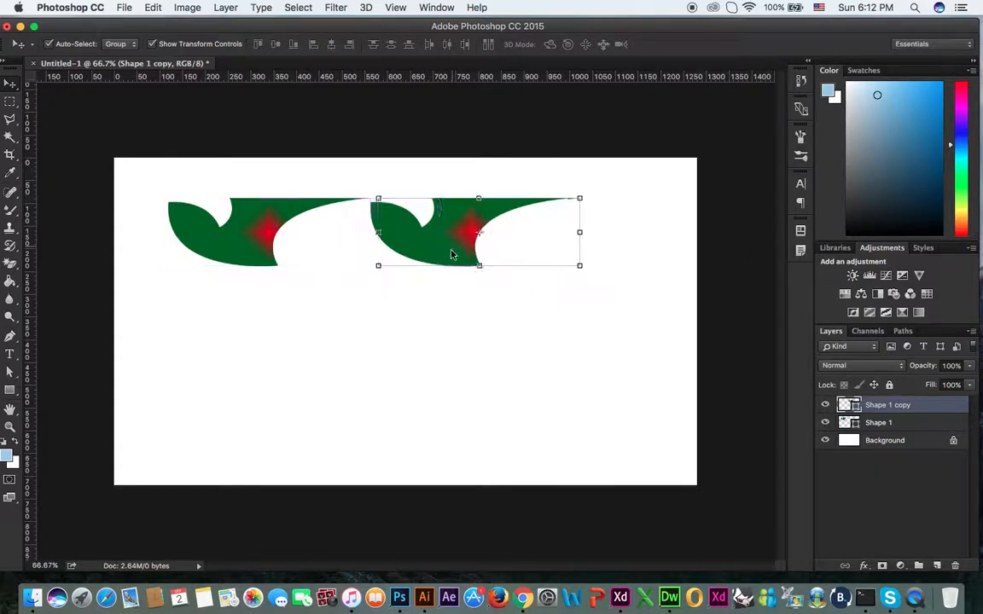
pyautogui.click(153, 8)
pyautogui.moveTo(285, 302)
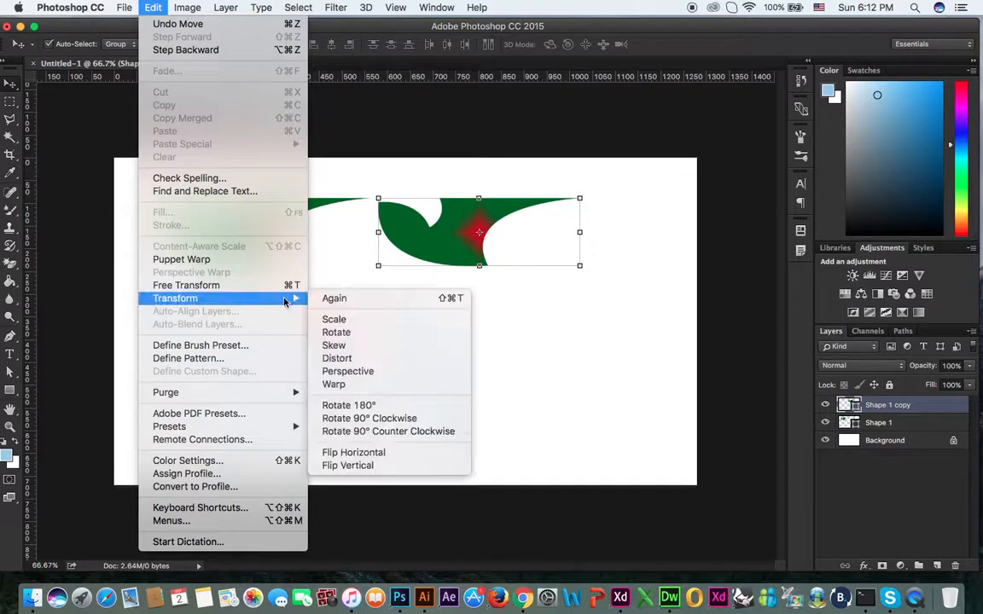
pyautogui.click(384, 454)
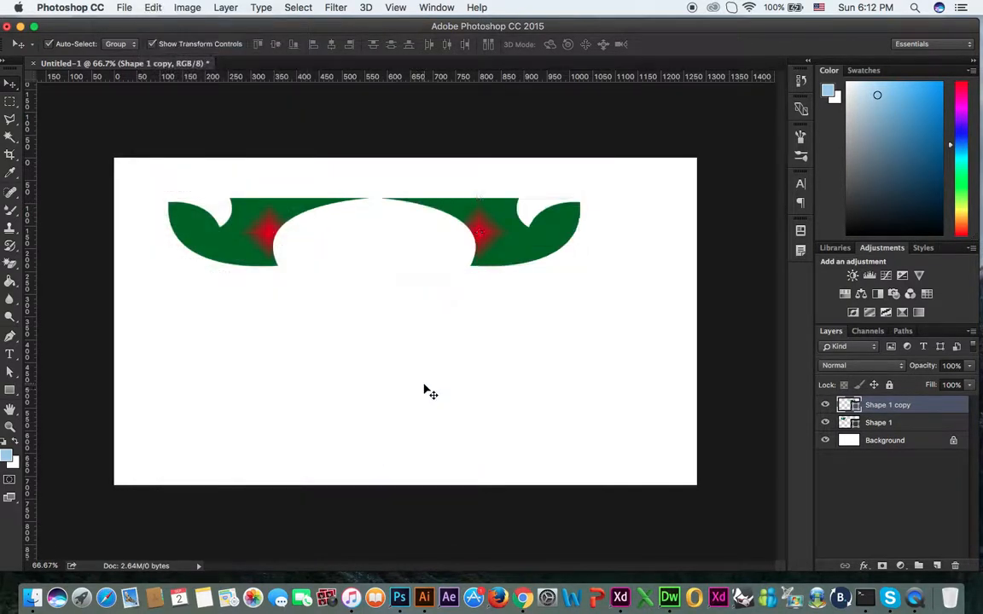
pyautogui.moveTo(279, 239); pyautogui.dragTo(271, 233)
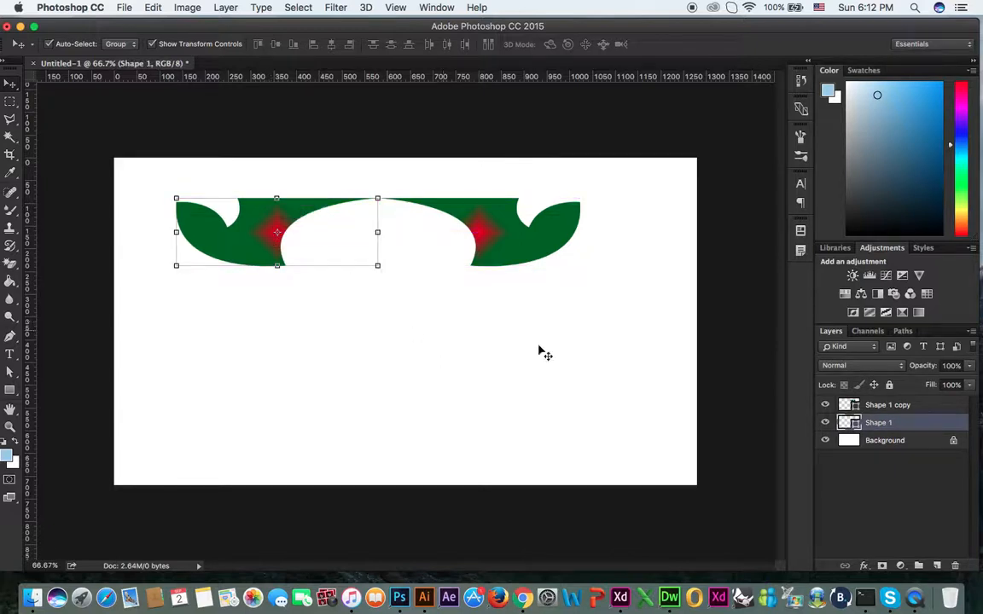
# - Duplicate both mirrored shapes directly below the originals and flip the copied pair vertically
pyautogui.keyDown('shift'); pyautogui.click(907, 408); pyautogui.keyUp('shift')
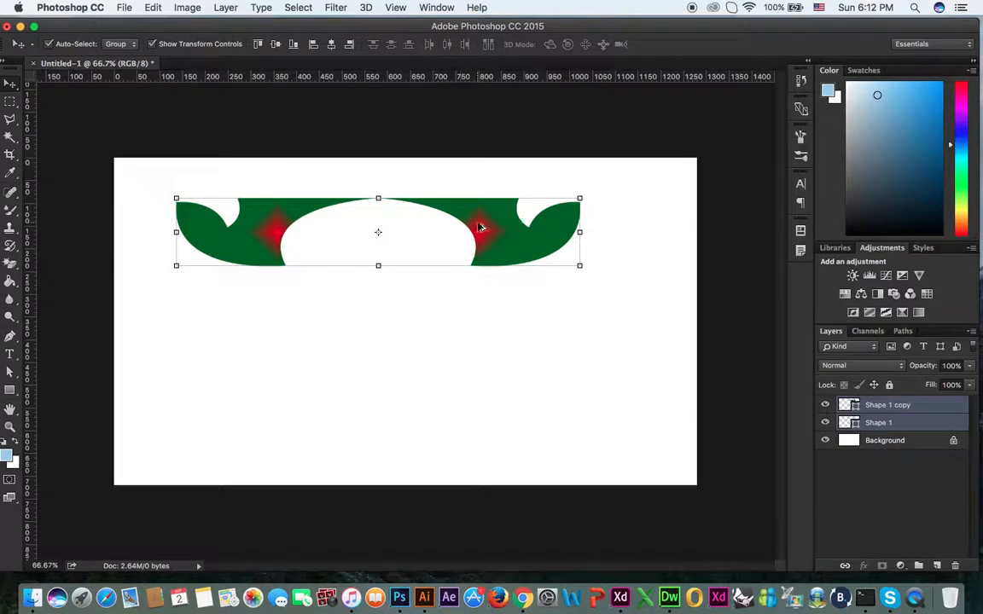
pyautogui.moveTo(480, 228); pyautogui.dragTo(483, 294)
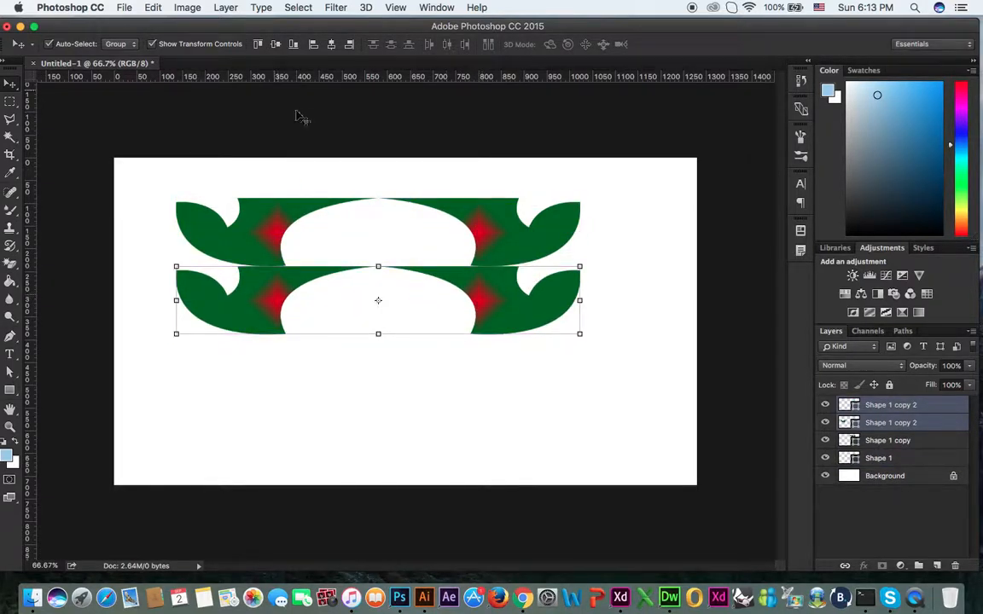
pyautogui.click(152, 8)
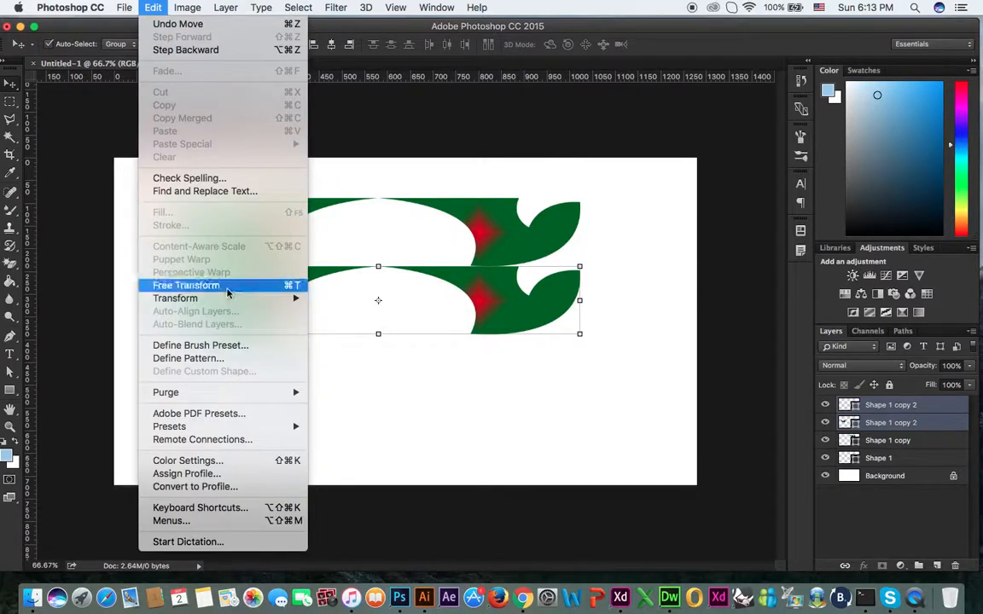
pyautogui.moveTo(214, 298)
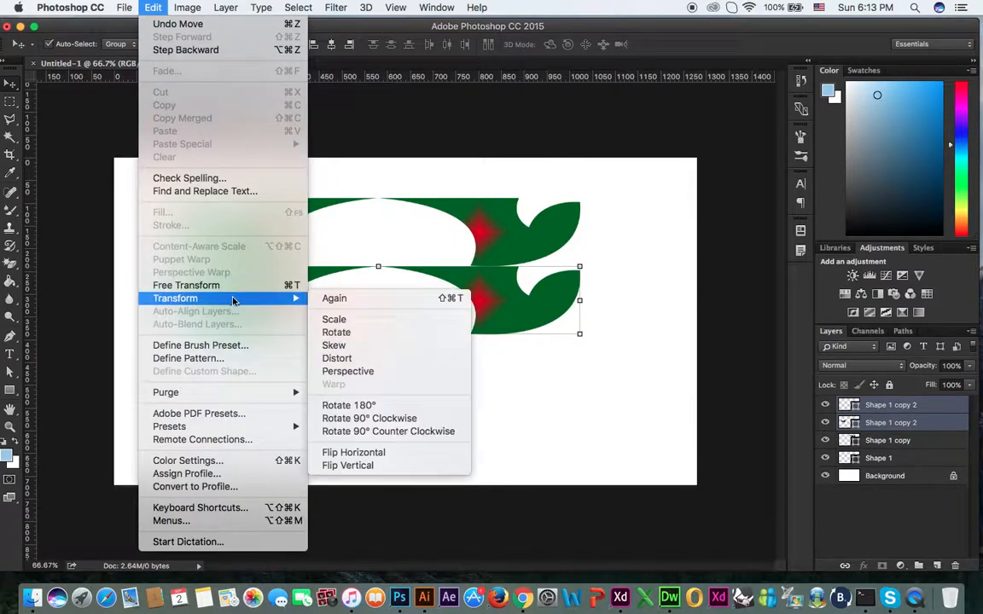
pyautogui.click(375, 465)
pyautogui.click(407, 388)
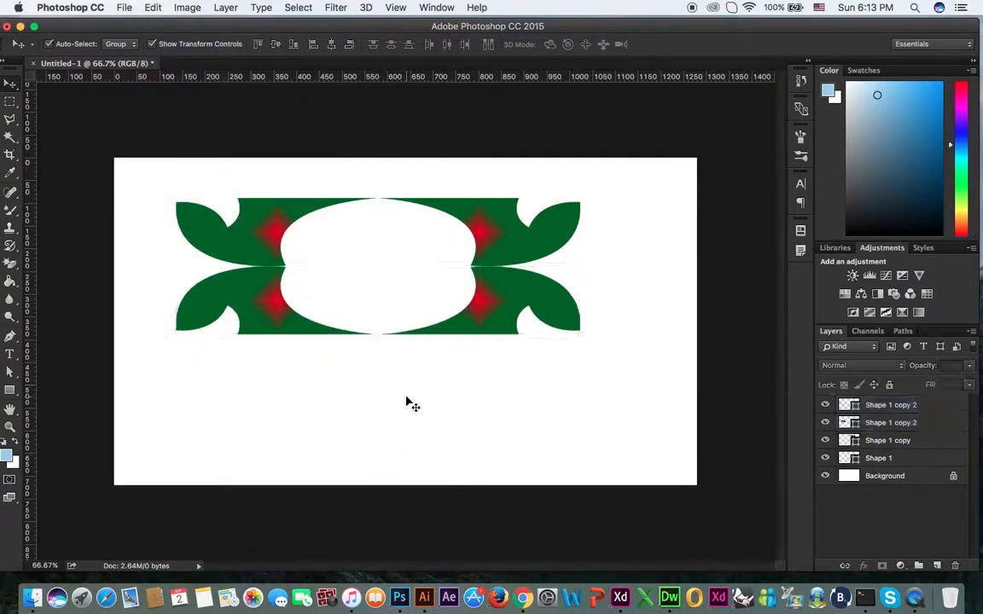
# - Select all four shapes and narrow the whole ornament to about 63% of its width, keeping its full height
pyautogui.moveTo(165, 186); pyautogui.dragTo(599, 391)
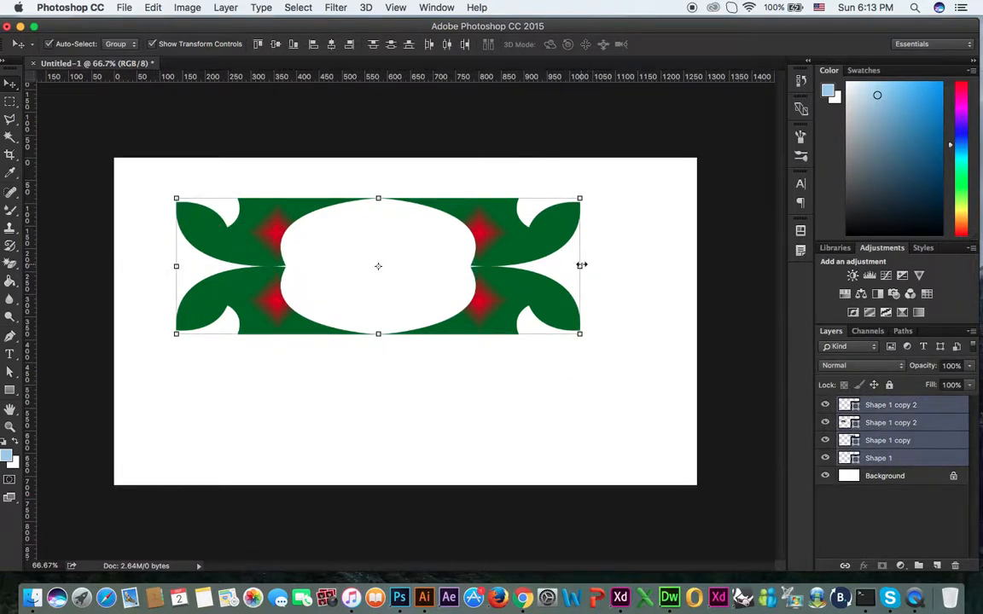
pyautogui.moveTo(581, 265); pyautogui.dragTo(433, 274)
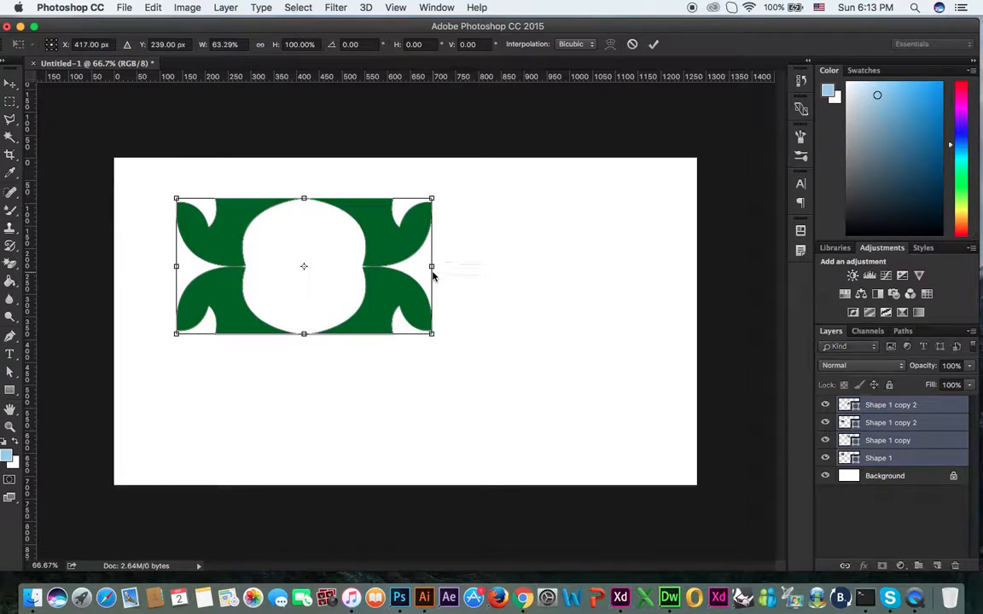
pyautogui.press('Return')
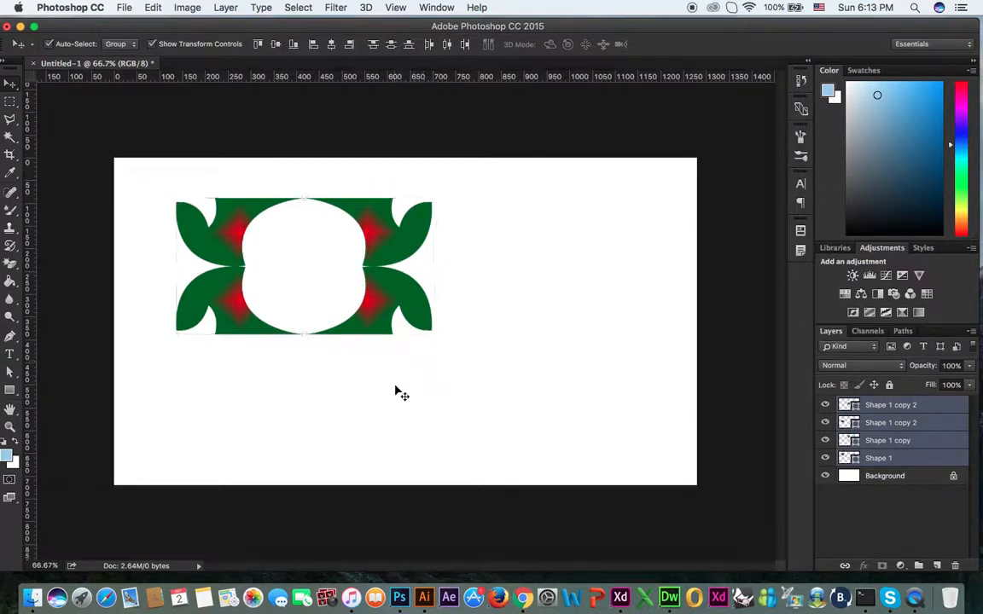
pyautogui.click(395, 391)
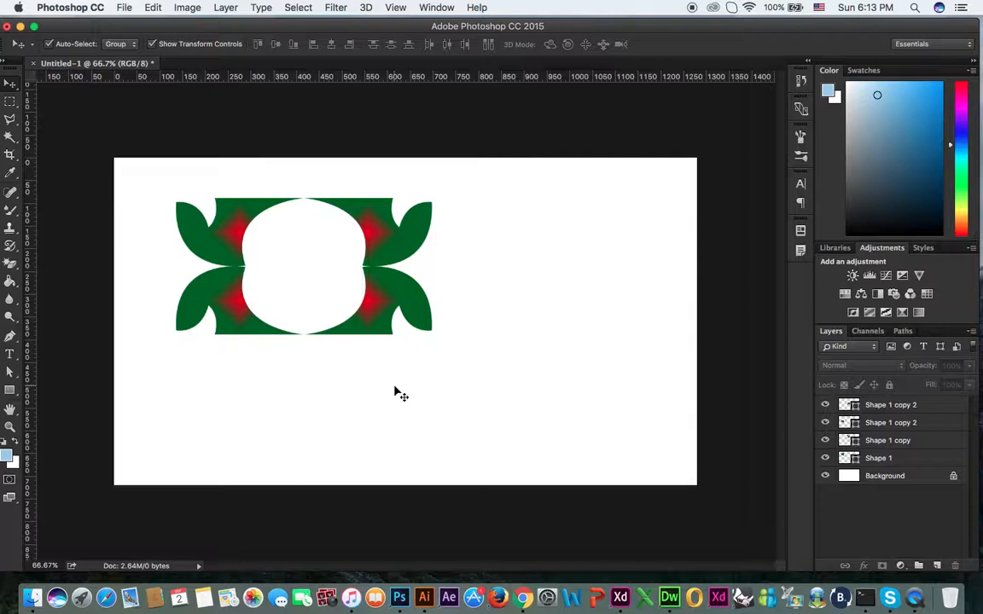
pyautogui.moveTo(136, 176); pyautogui.dragTo(589, 373)
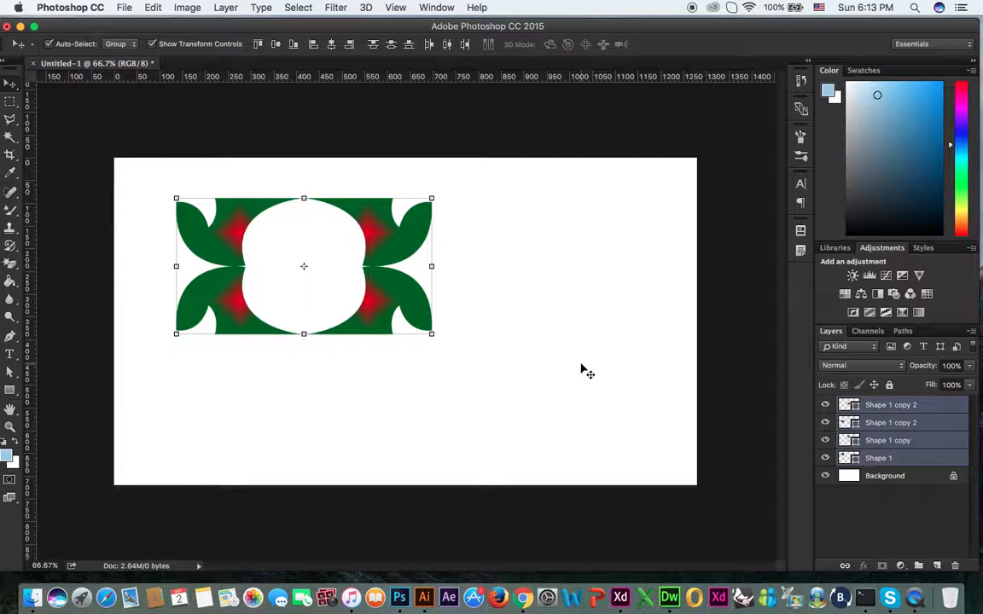
pyautogui.click(533, 303)
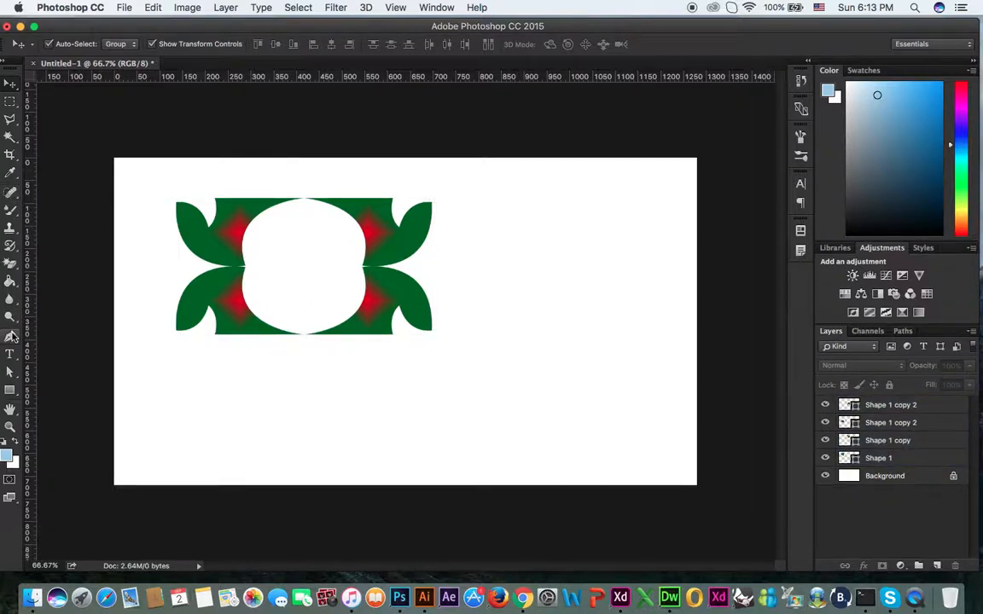
# - Draw a second closed Pen shape about 382 by 227 px beside the ornament, with a straight top edge and curved remaining sides
pyautogui.click(10, 335)
pyautogui.click(482, 234)
pyautogui.click(639, 237)
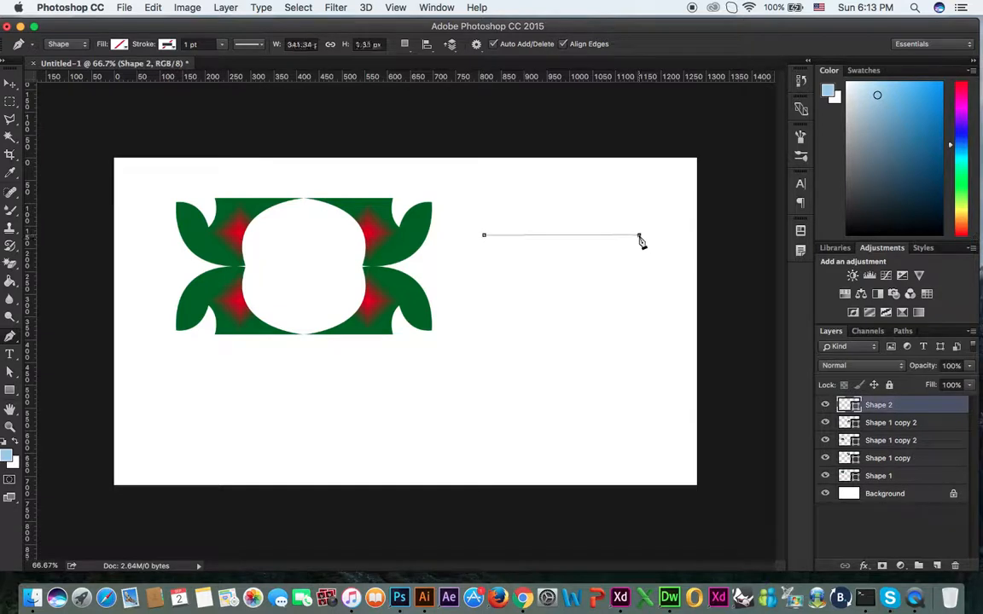
pyautogui.moveTo(555, 337); pyautogui.dragTo(560, 413)
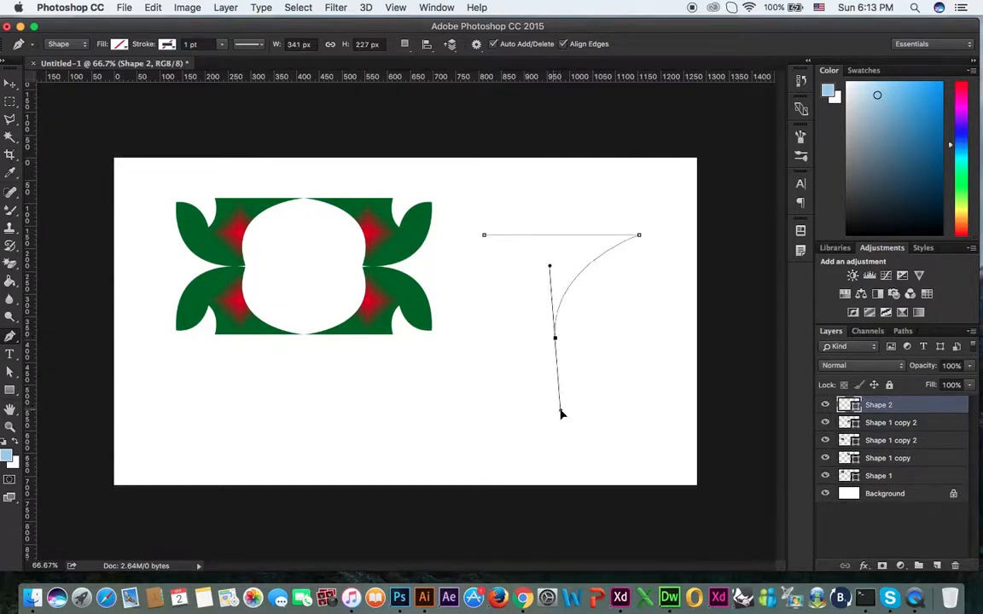
pyautogui.keyDown('alt'); pyautogui.click(554, 339); pyautogui.keyUp('alt')
pyautogui.moveTo(474, 279); pyautogui.dragTo(452, 314)
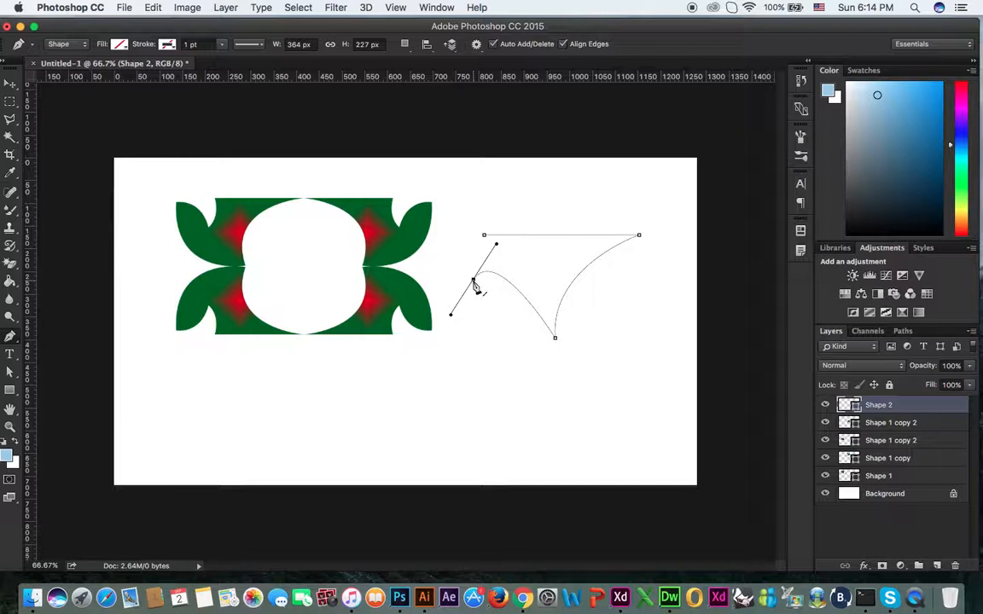
pyautogui.moveTo(485, 235); pyautogui.dragTo(520, 217)
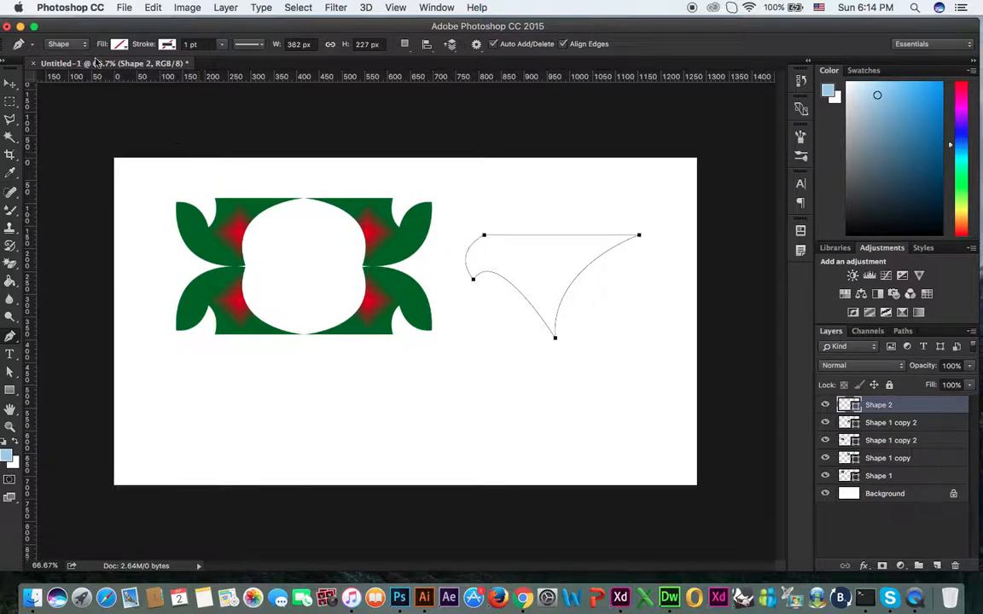
# - Fill the second shape with solid teal and move it down and slightly left
pyautogui.click(119, 45)
pyautogui.click(109, 161)
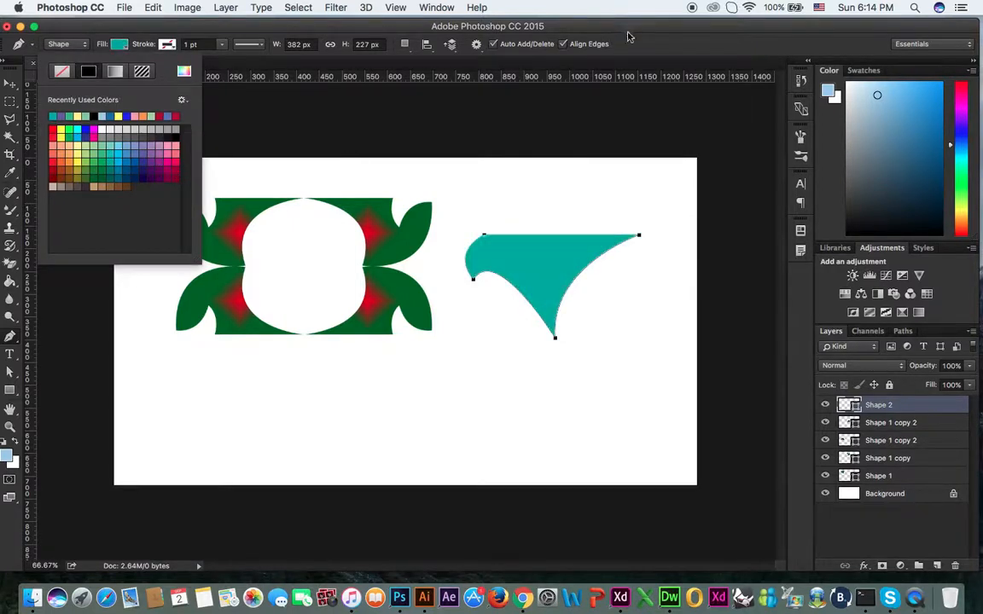
pyautogui.click(630, 33)
pyautogui.click(10, 83)
pyautogui.moveTo(561, 296); pyautogui.dragTo(540, 296)
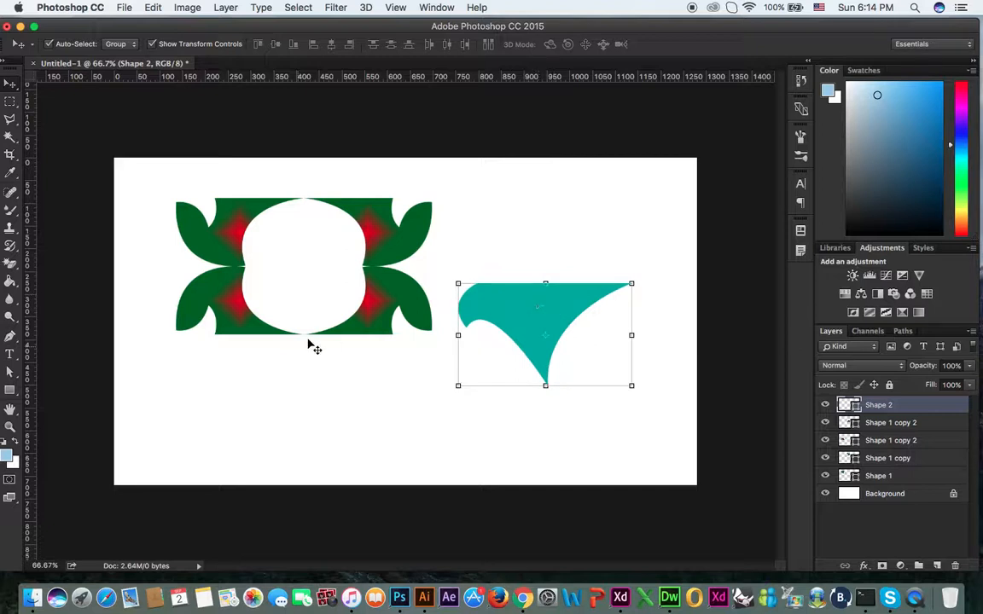
# - Draw an irregular closed shape about 377 by 207 px below the ornament with the Freeform Pen and fill it with light yellow
pyautogui.click(11, 336)
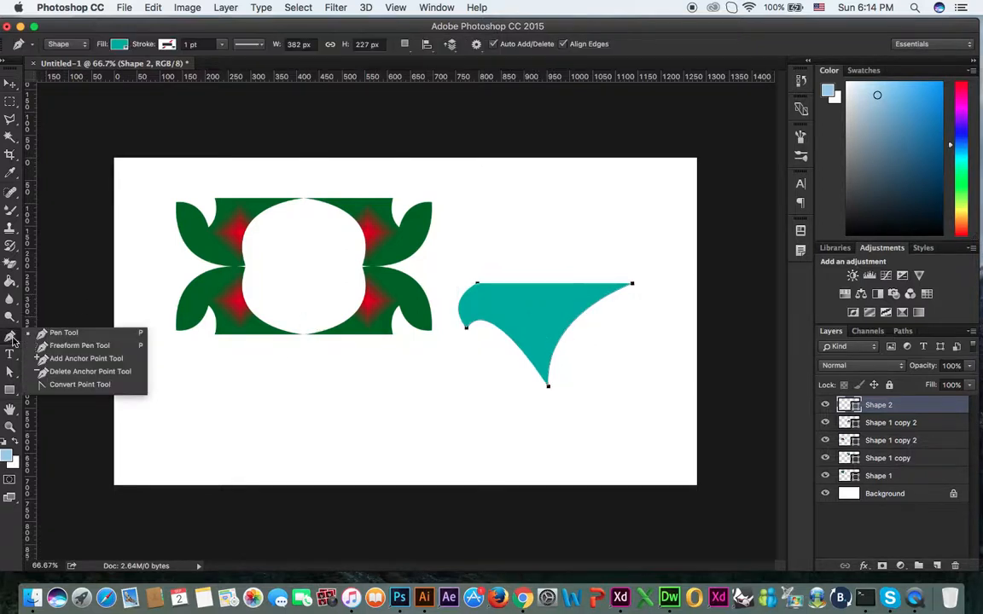
pyautogui.click(80, 346)
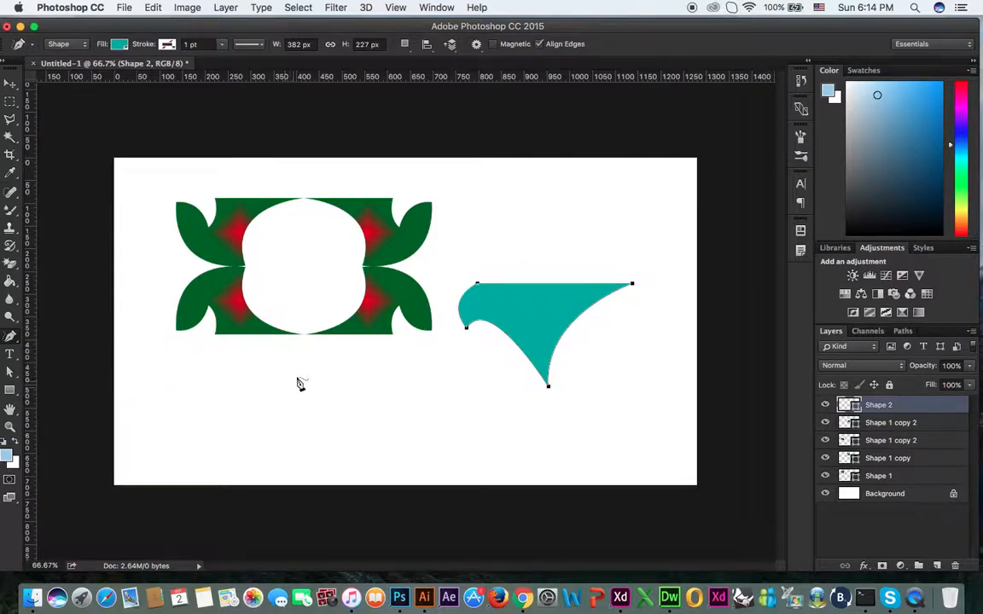
pyautogui.moveTo(269, 370)
pyautogui.mouseDown()
pyautogui.moveTo(256, 428)
pyautogui.moveTo(260, 450)
pyautogui.moveTo(404, 436)
pyautogui.moveTo(377, 385)
pyautogui.moveTo(269, 371)
pyautogui.mouseUp()
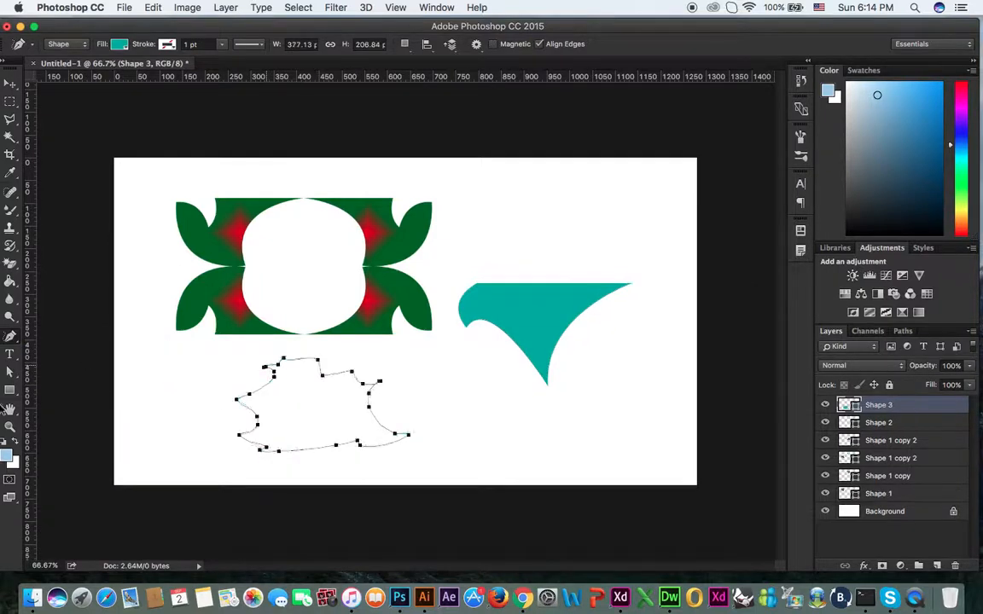
pyautogui.click(109, 45)
pyautogui.click(77, 140)
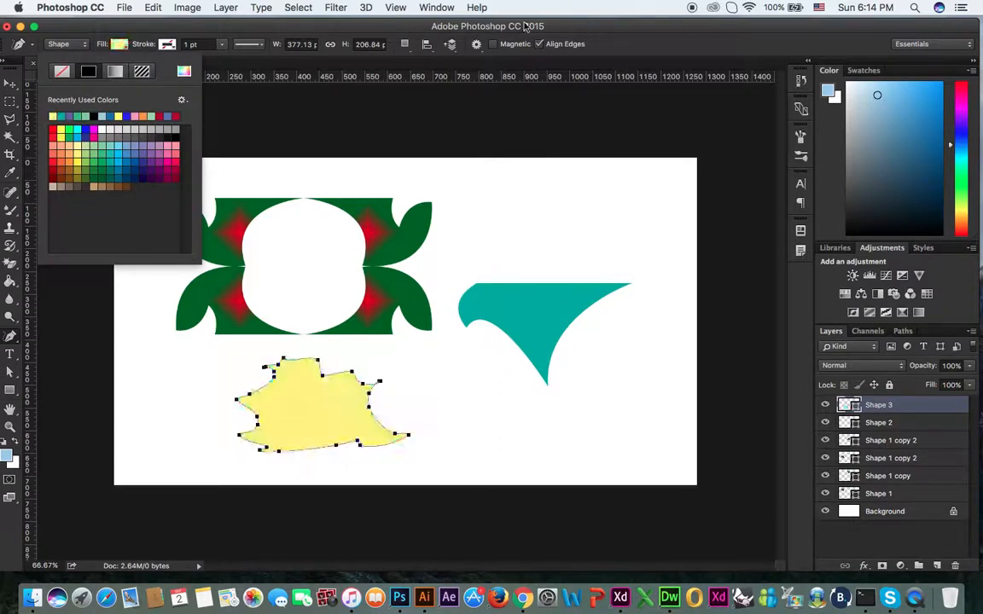
pyautogui.press('Return')
pyautogui.click(11, 83)
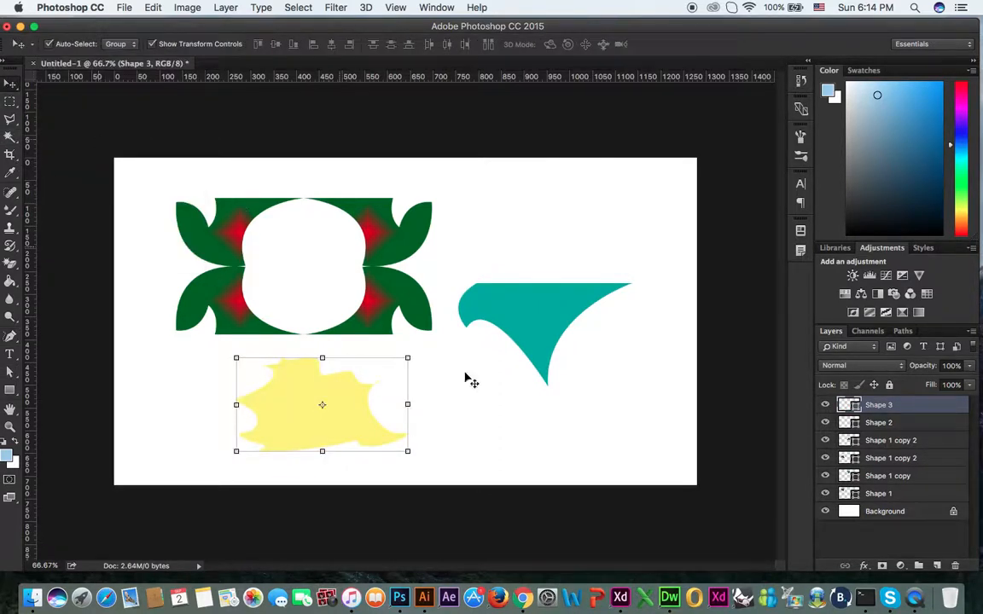
# - Make the teal shape the active layer for anchor point editing
pyautogui.click(12, 338)
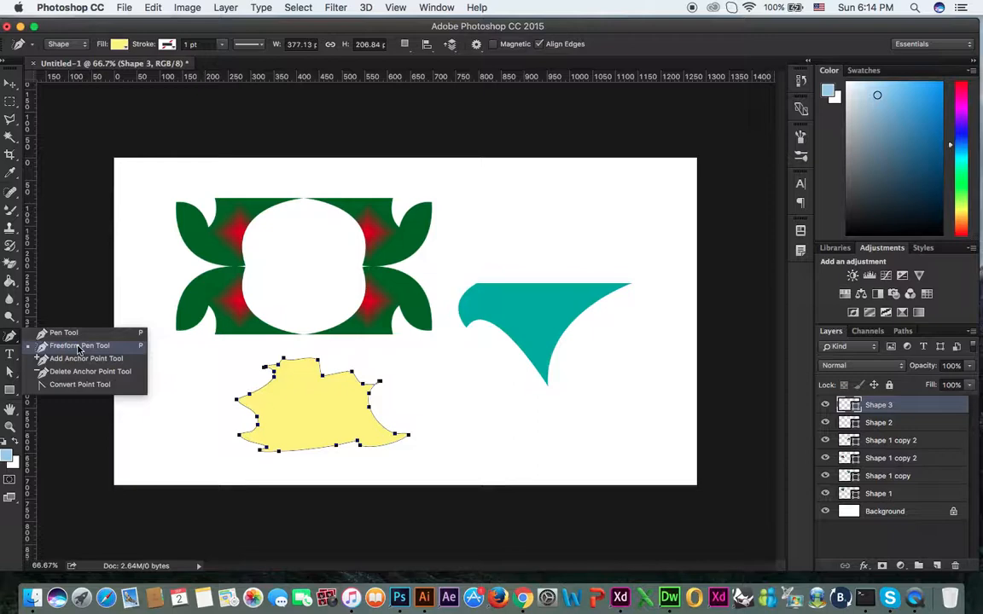
pyautogui.click(83, 359)
pyautogui.click(545, 292)
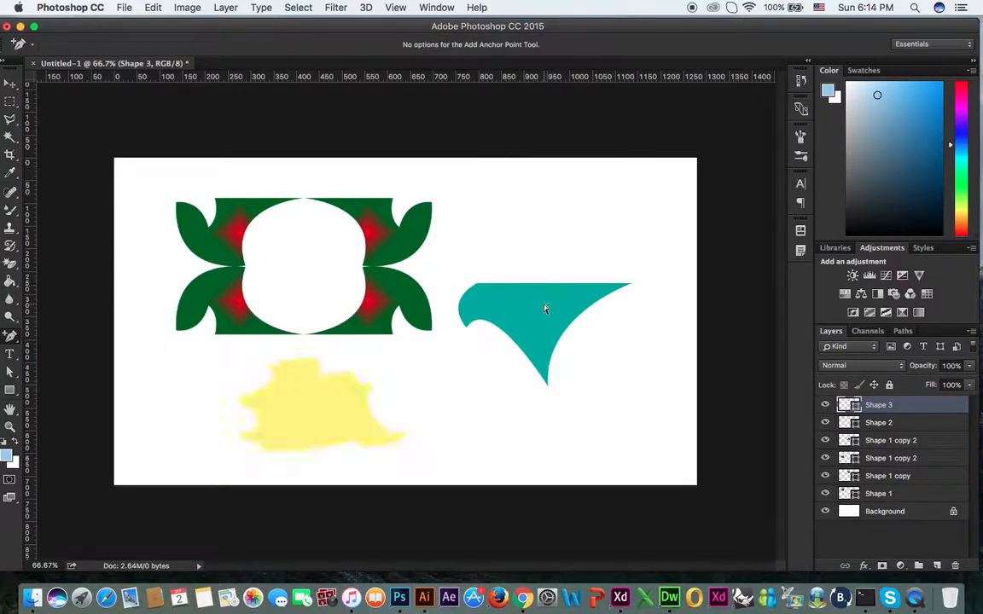
pyautogui.click(5, 337)
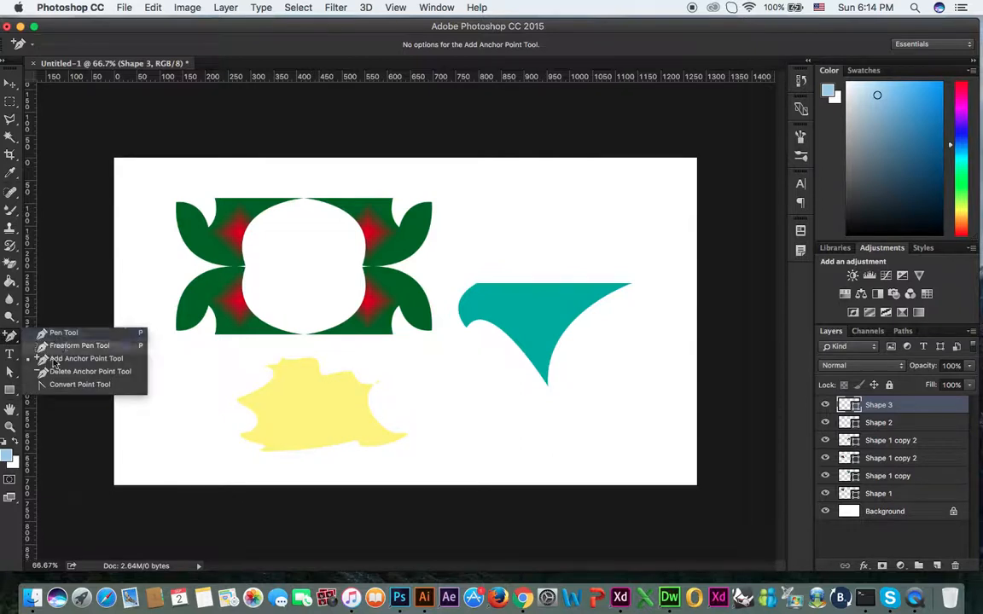
pyautogui.click(75, 361)
pyautogui.click(11, 84)
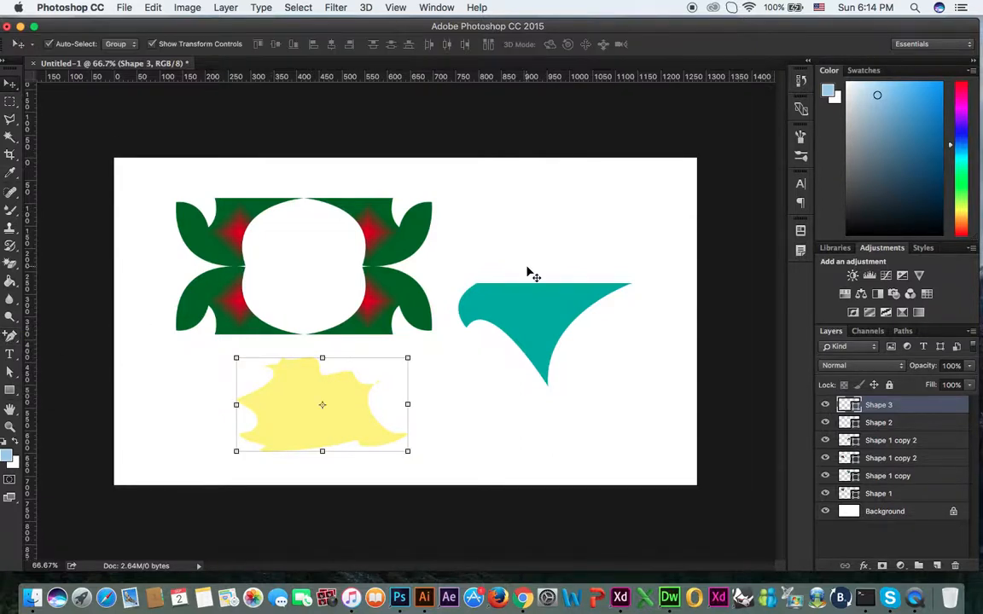
pyautogui.click(522, 318)
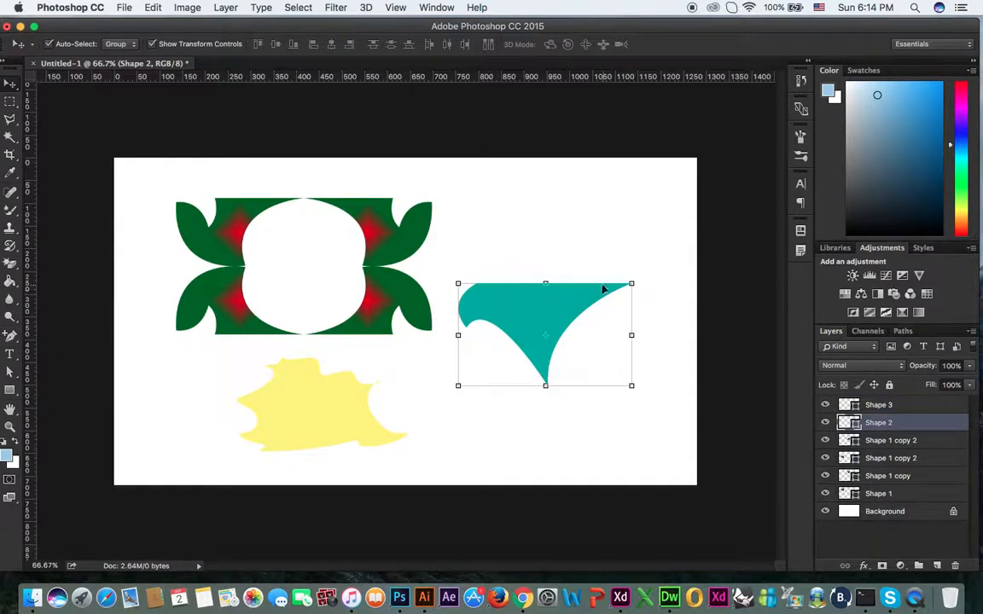
pyautogui.click(9, 337)
pyautogui.click(67, 338)
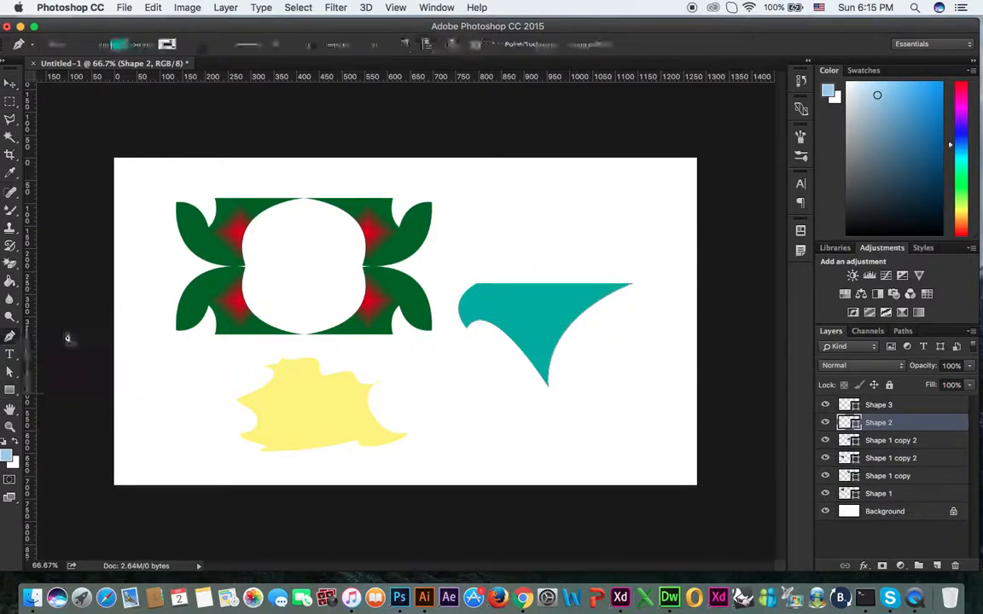
pyautogui.click(11, 83)
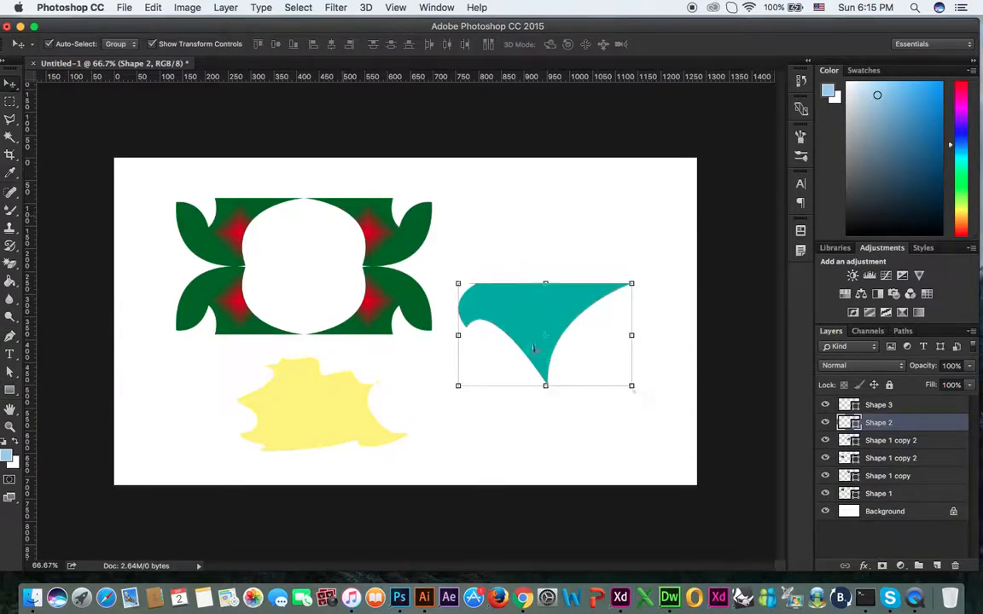
pyautogui.click(9, 337)
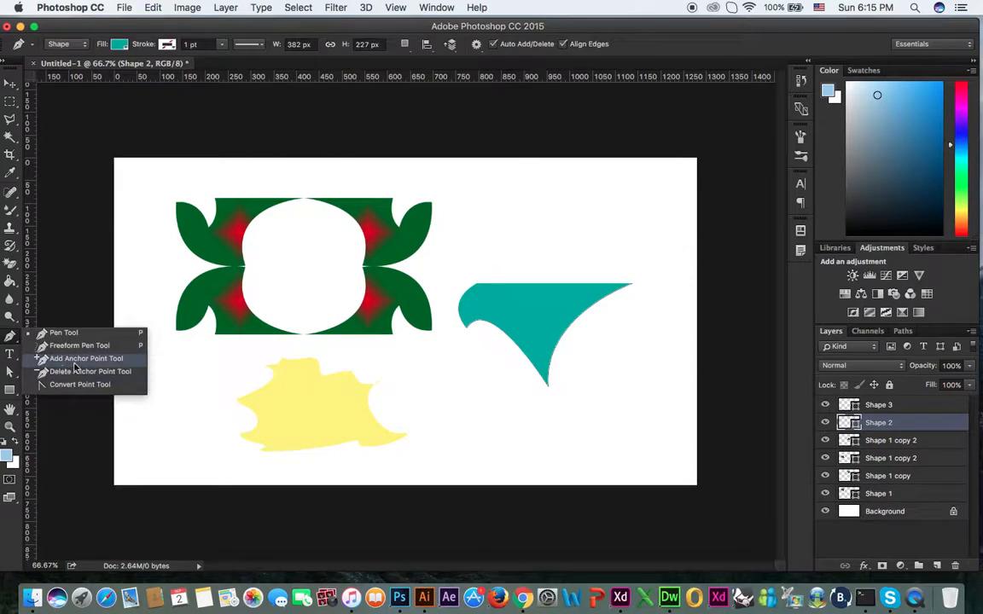
pyautogui.click(85, 358)
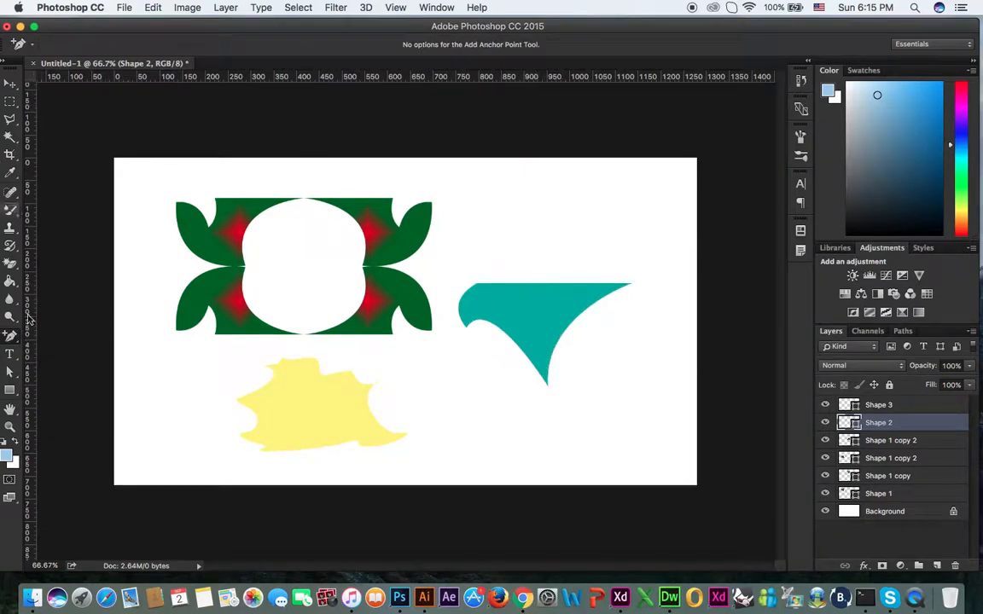
pyautogui.click(9, 337)
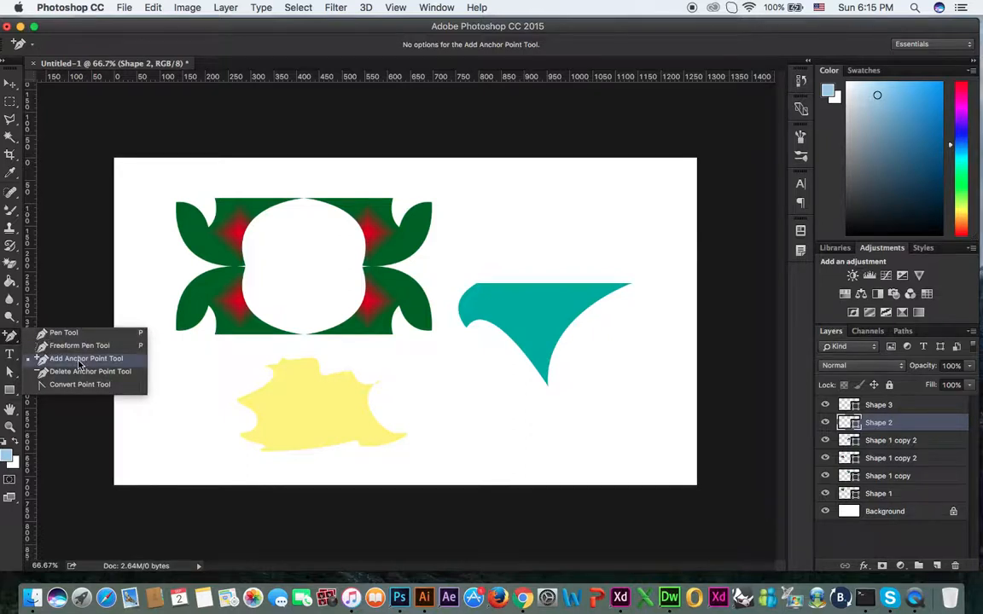
pyautogui.click(81, 339)
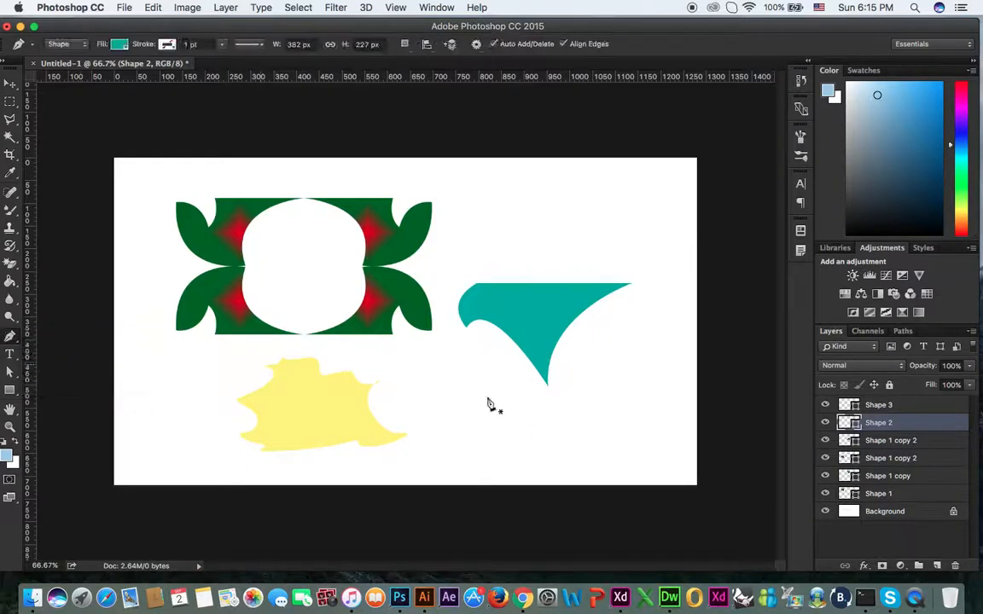
pyautogui.click(825, 422)
pyautogui.click(825, 422)
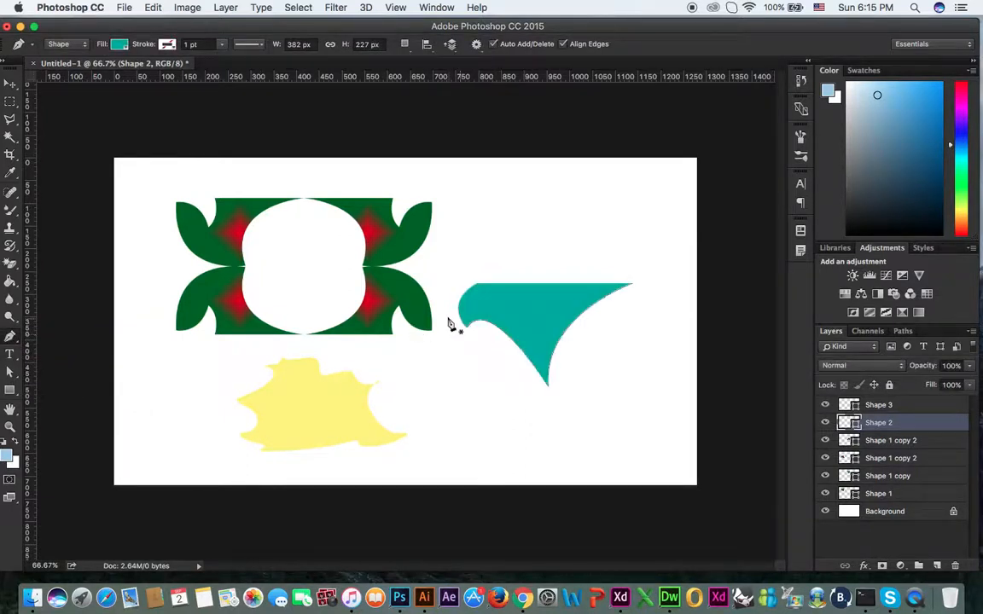
pyautogui.click(10, 83)
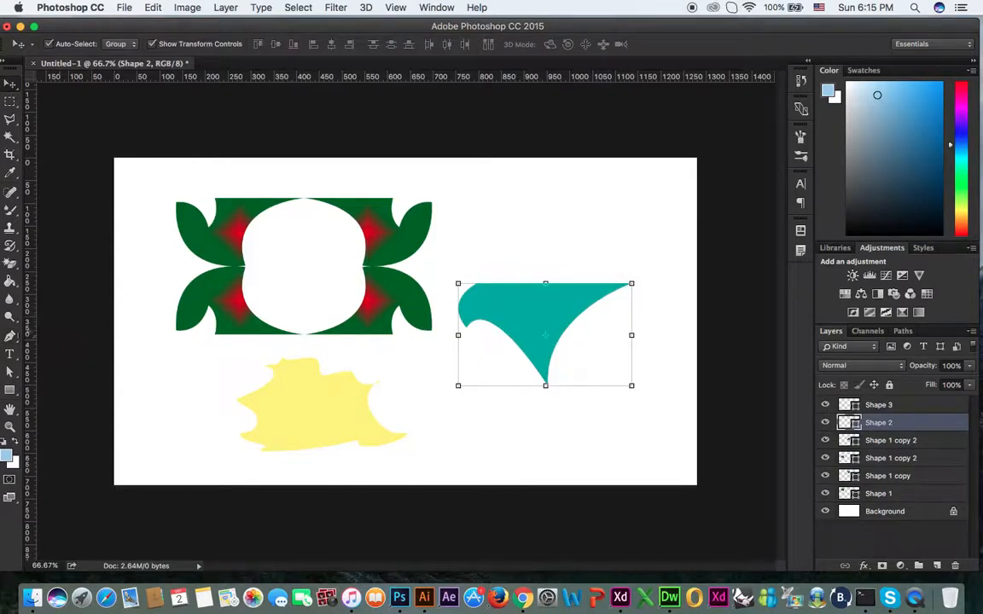
# - Add four anchor points to the teal shape, pulling three to bulge its right side and top and hollow its lower left, and move it slightly up-left
pyautogui.click(10, 335)
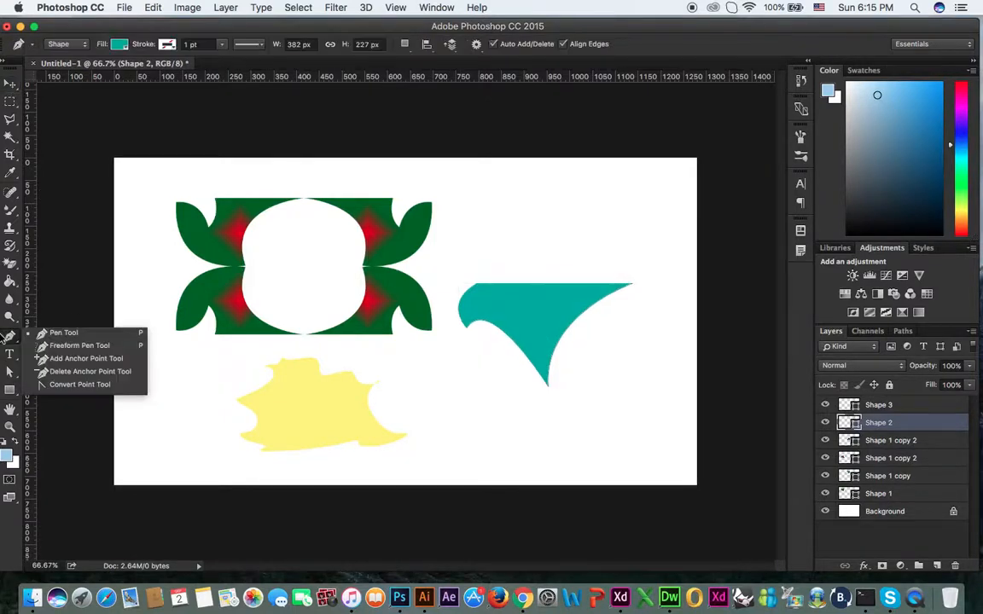
pyautogui.click(73, 358)
pyautogui.click(538, 284)
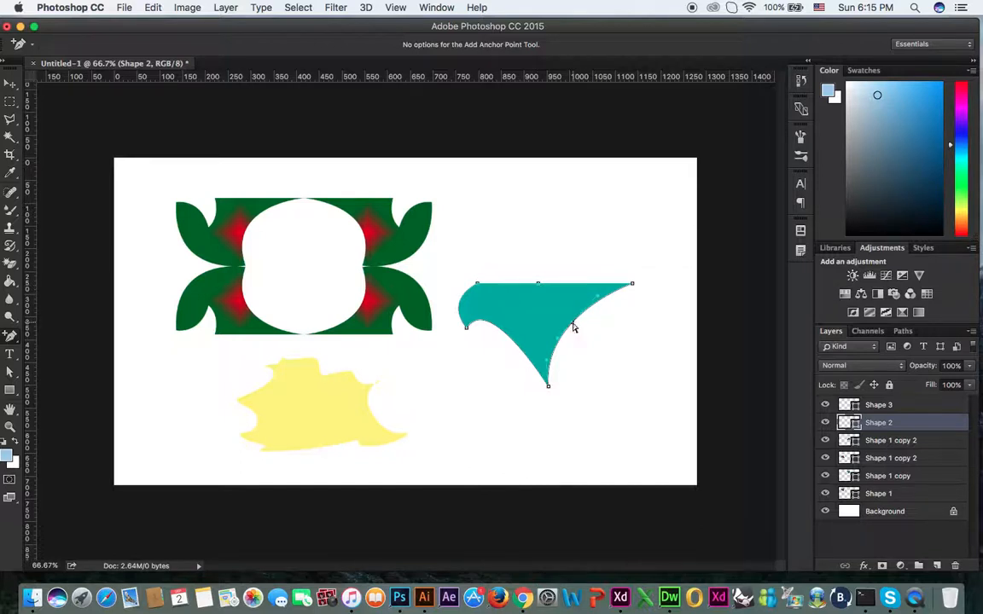
pyautogui.moveTo(574, 330); pyautogui.dragTo(611, 346)
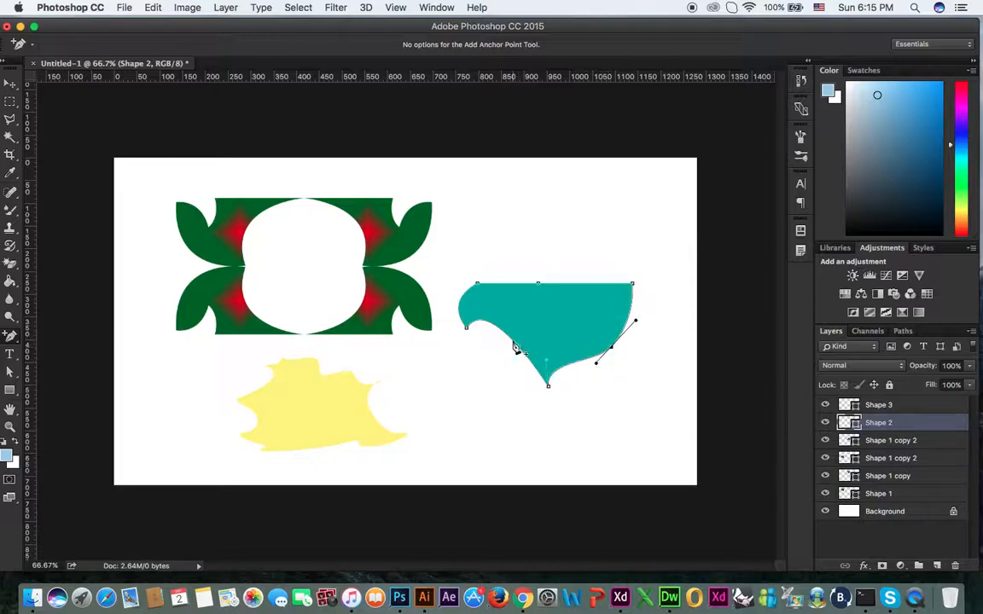
pyautogui.moveTo(513, 342); pyautogui.dragTo(536, 321)
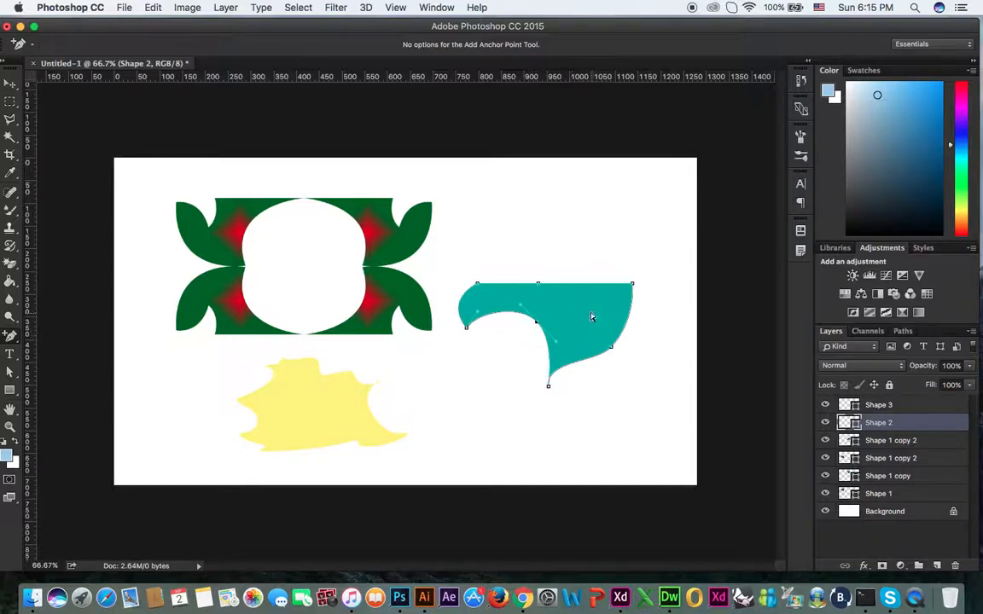
pyautogui.moveTo(578, 284); pyautogui.dragTo(585, 256)
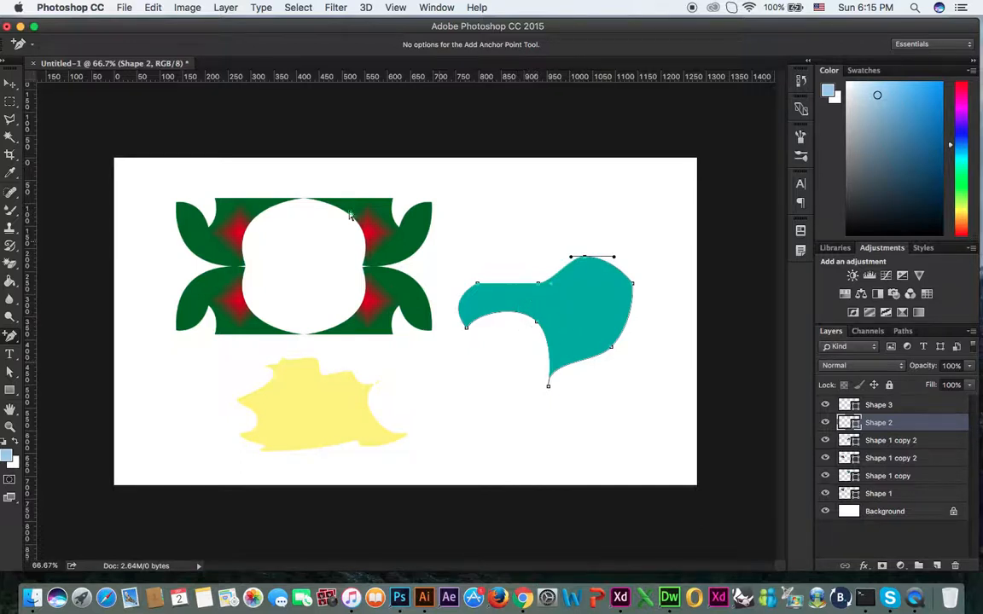
pyautogui.click(10, 83)
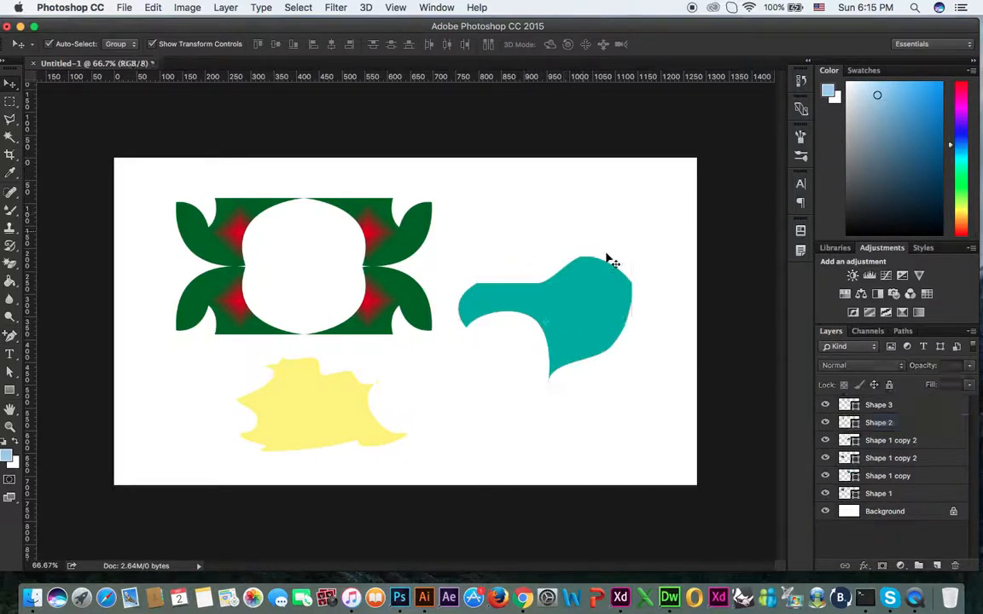
pyautogui.moveTo(603, 319); pyautogui.dragTo(593, 305)
# - Delete the two added anchor points on the teal shape's top edge and the one on its right side
pyautogui.moveTo(10, 338); pyautogui.dragTo(91, 367)
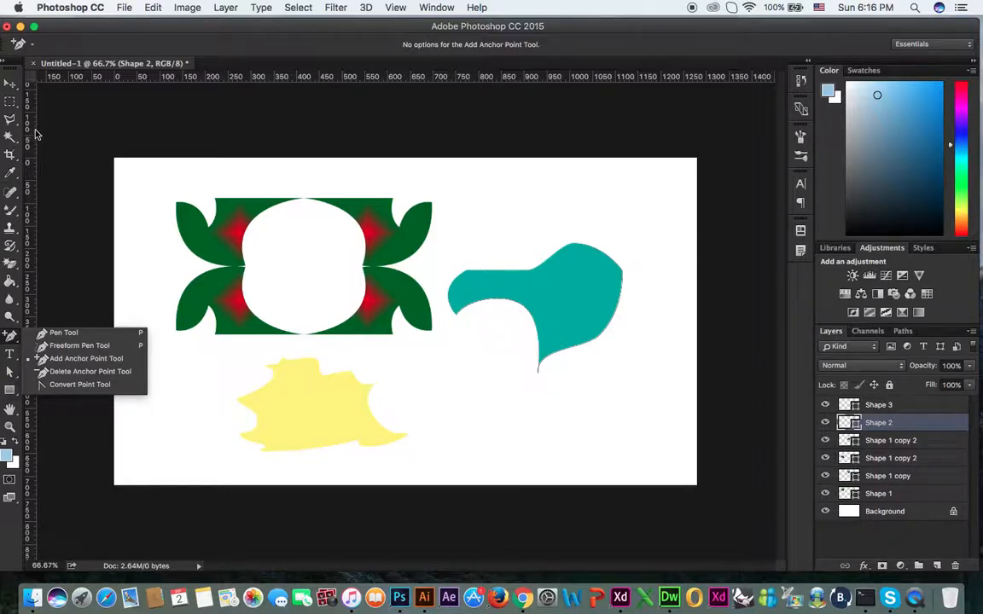
pyautogui.click(106, 379)
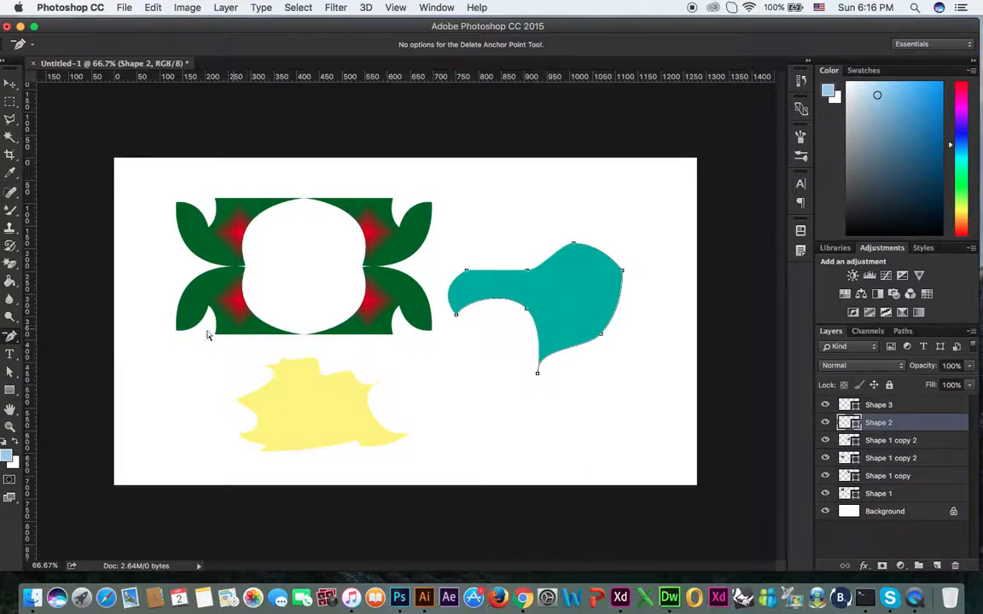
pyautogui.click(10, 336)
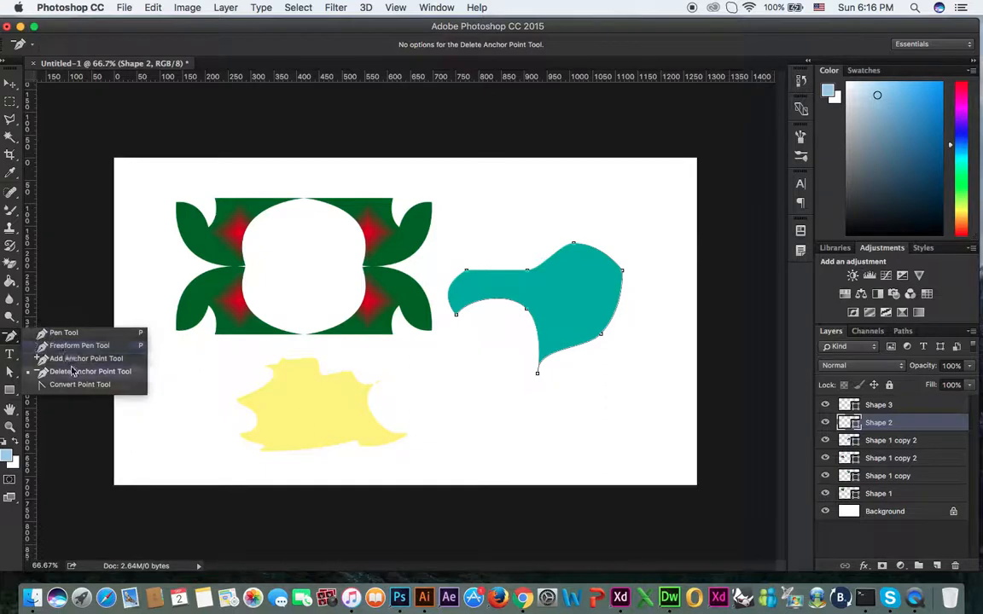
pyautogui.click(68, 370)
pyautogui.click(526, 270)
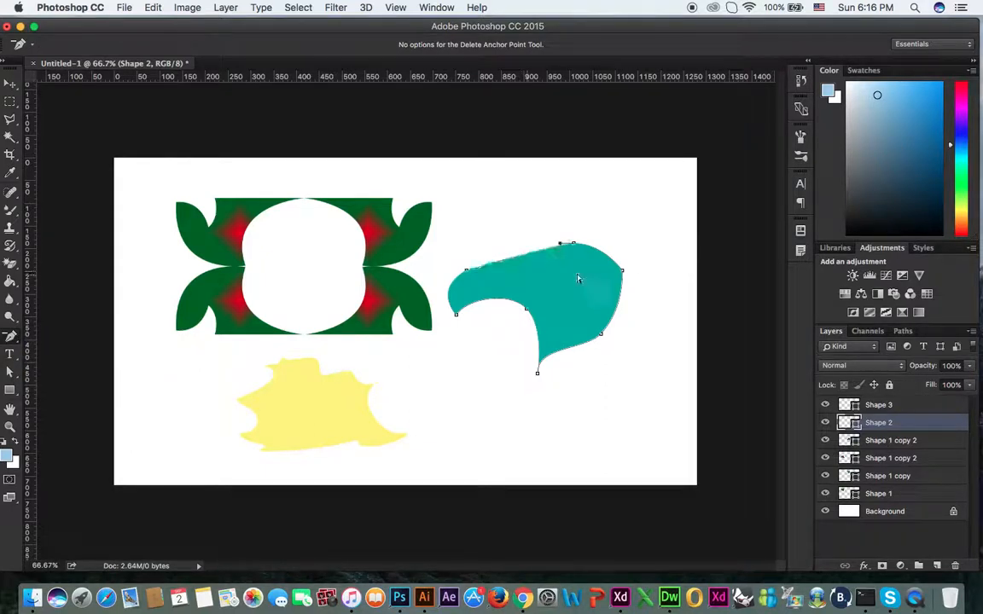
pyautogui.click(573, 246)
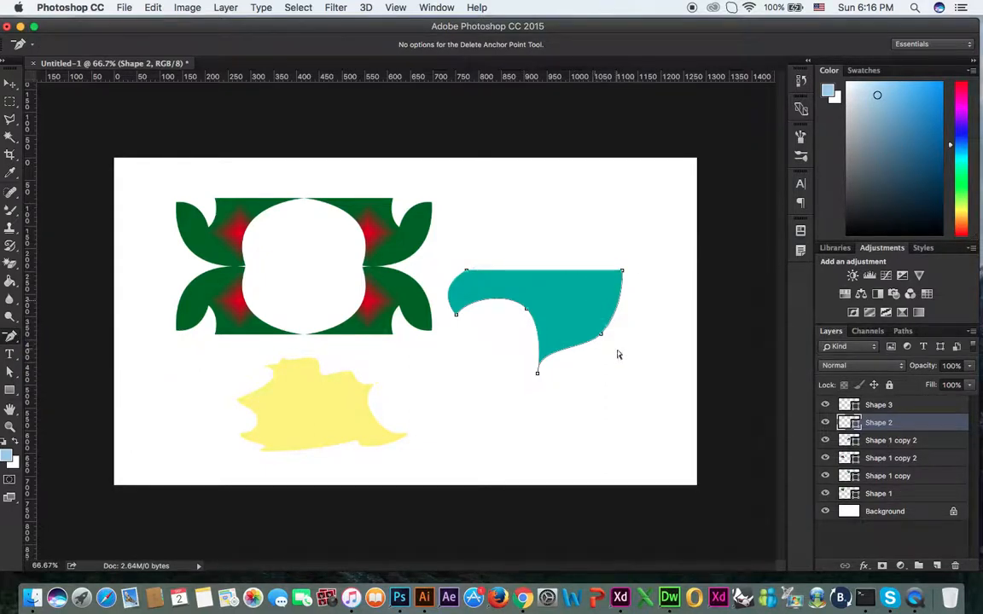
pyautogui.click(602, 341)
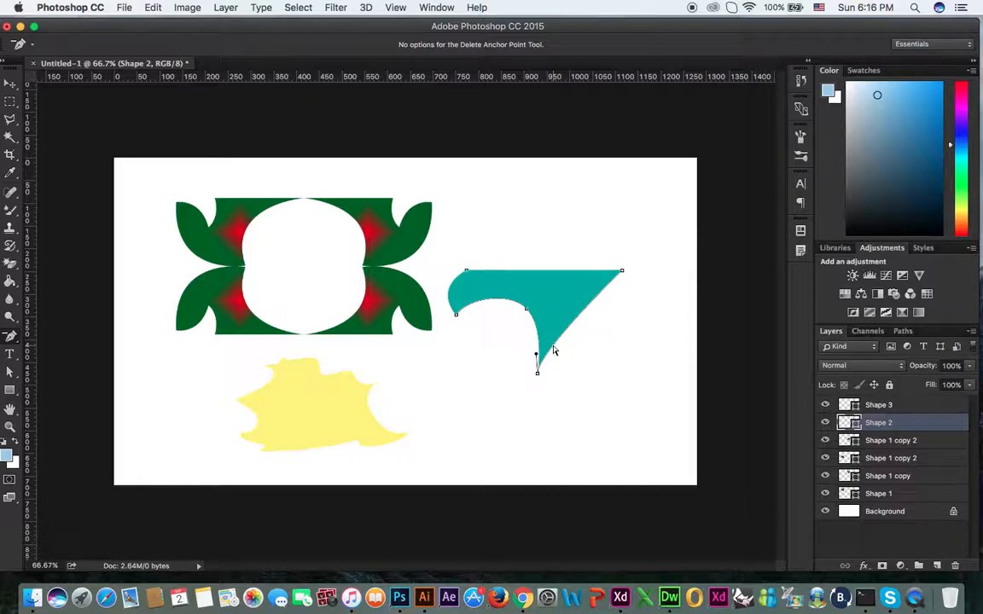
# - Convert the teal shape's upper-right corner into a smooth point, pulling its handle upward until the adjoining edges cross into a loop
pyautogui.click(14, 340)
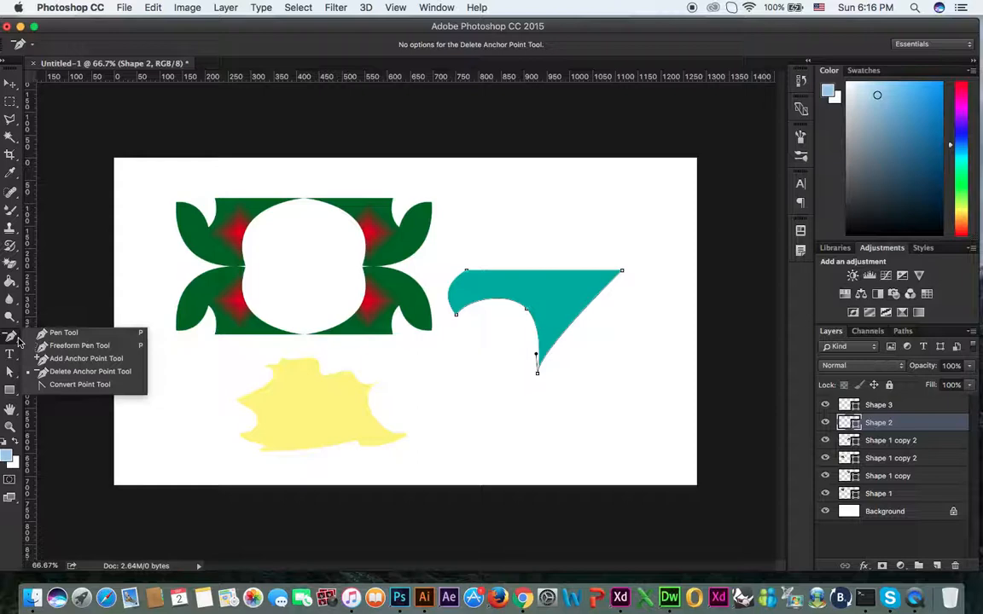
pyautogui.click(81, 384)
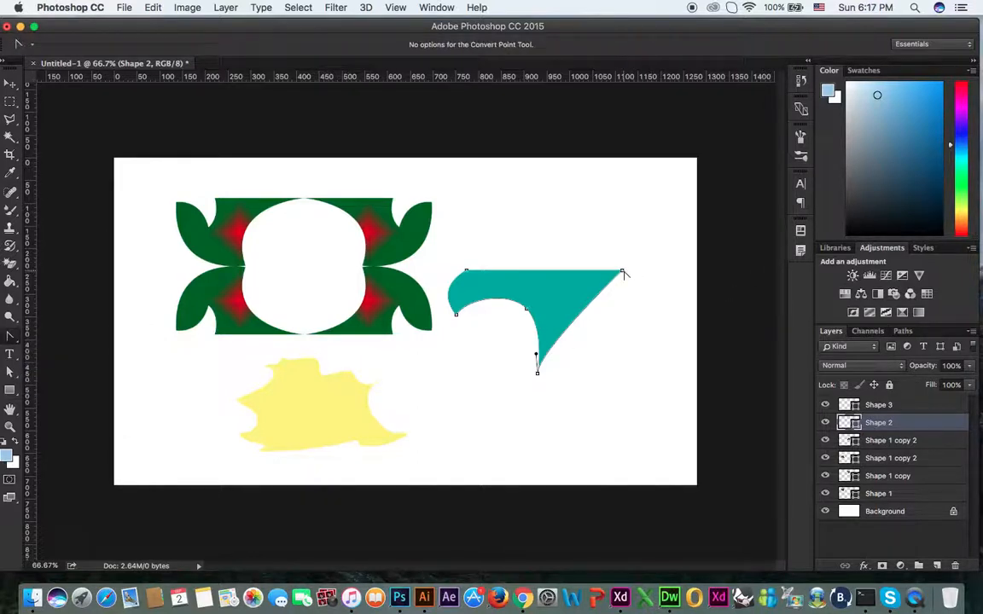
pyautogui.moveTo(622, 272); pyautogui.dragTo(636, 283)
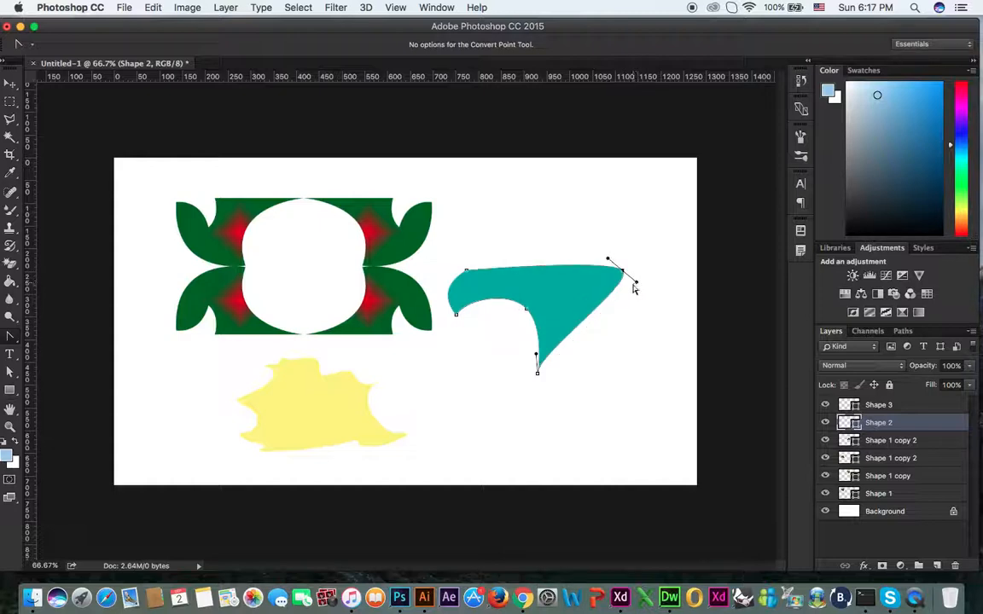
pyautogui.press('super+z')
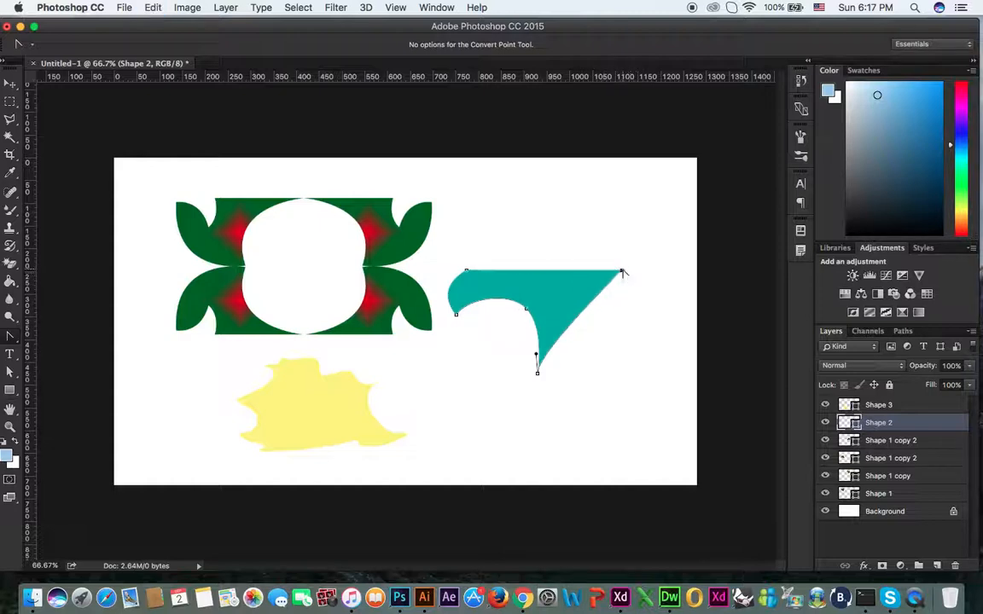
pyautogui.moveTo(622, 271); pyautogui.dragTo(606, 204)
pyautogui.click(417, 425)
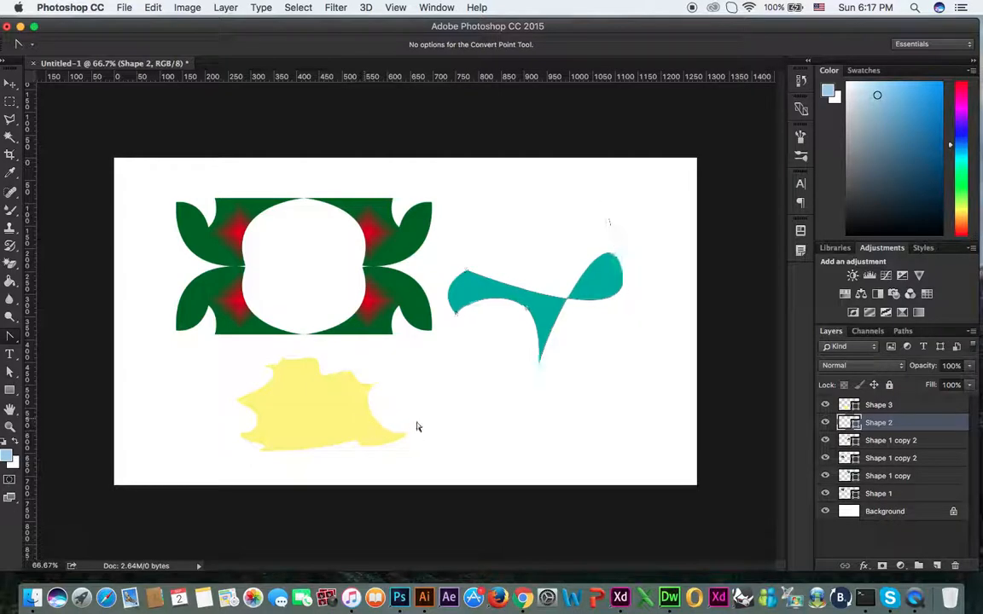